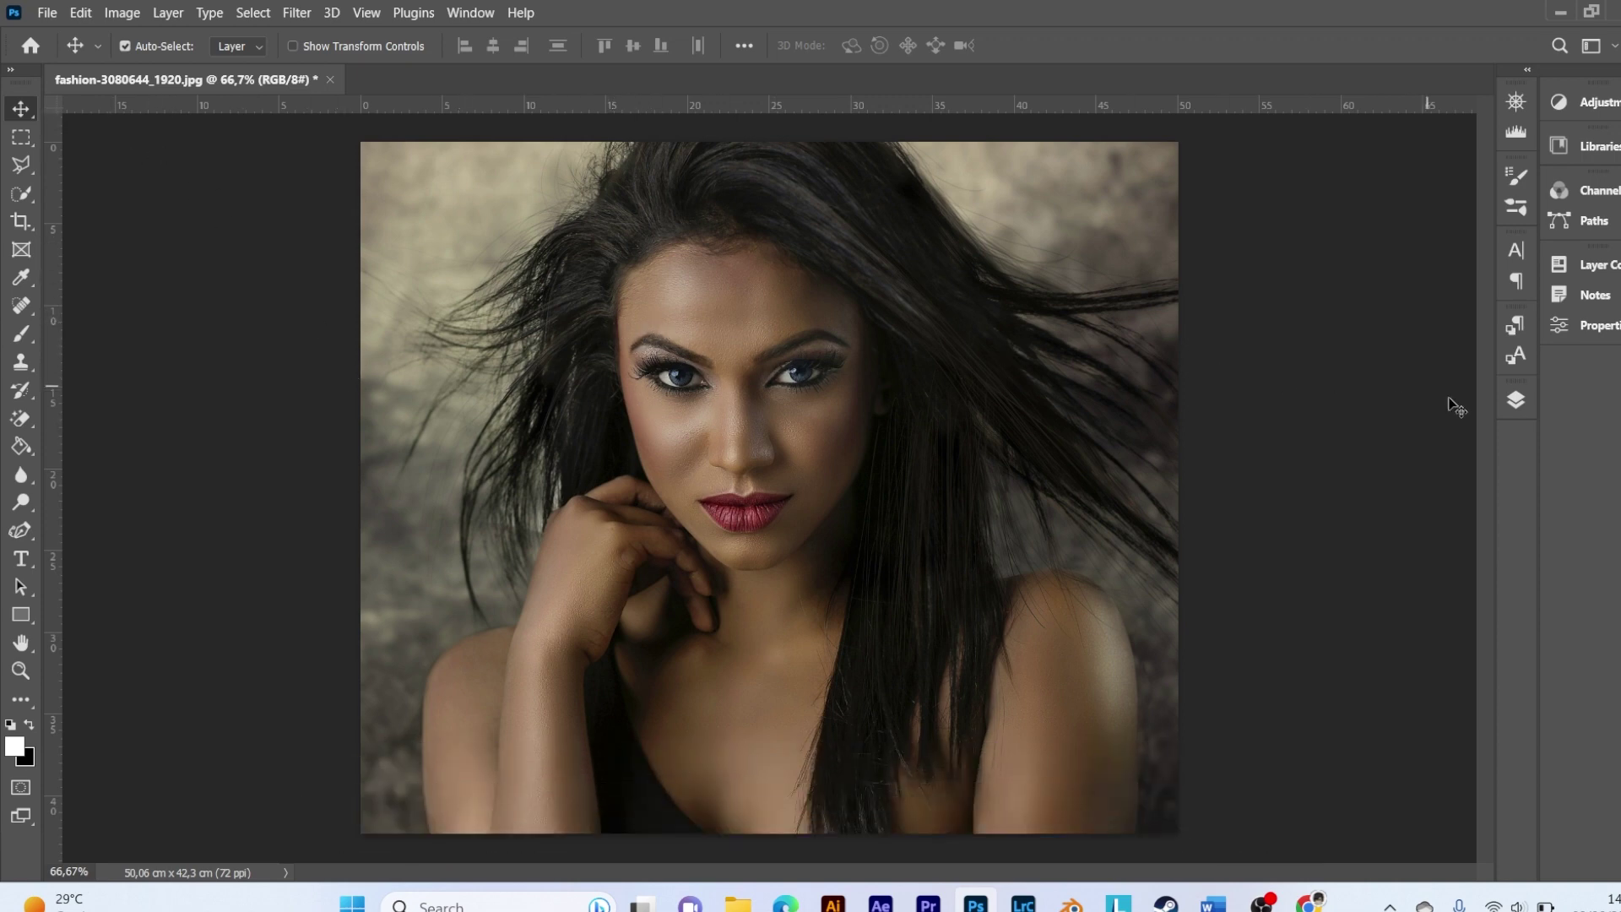
Show the Layers panel so it lists the portrait's single Background layer.
left_click(1512, 402)
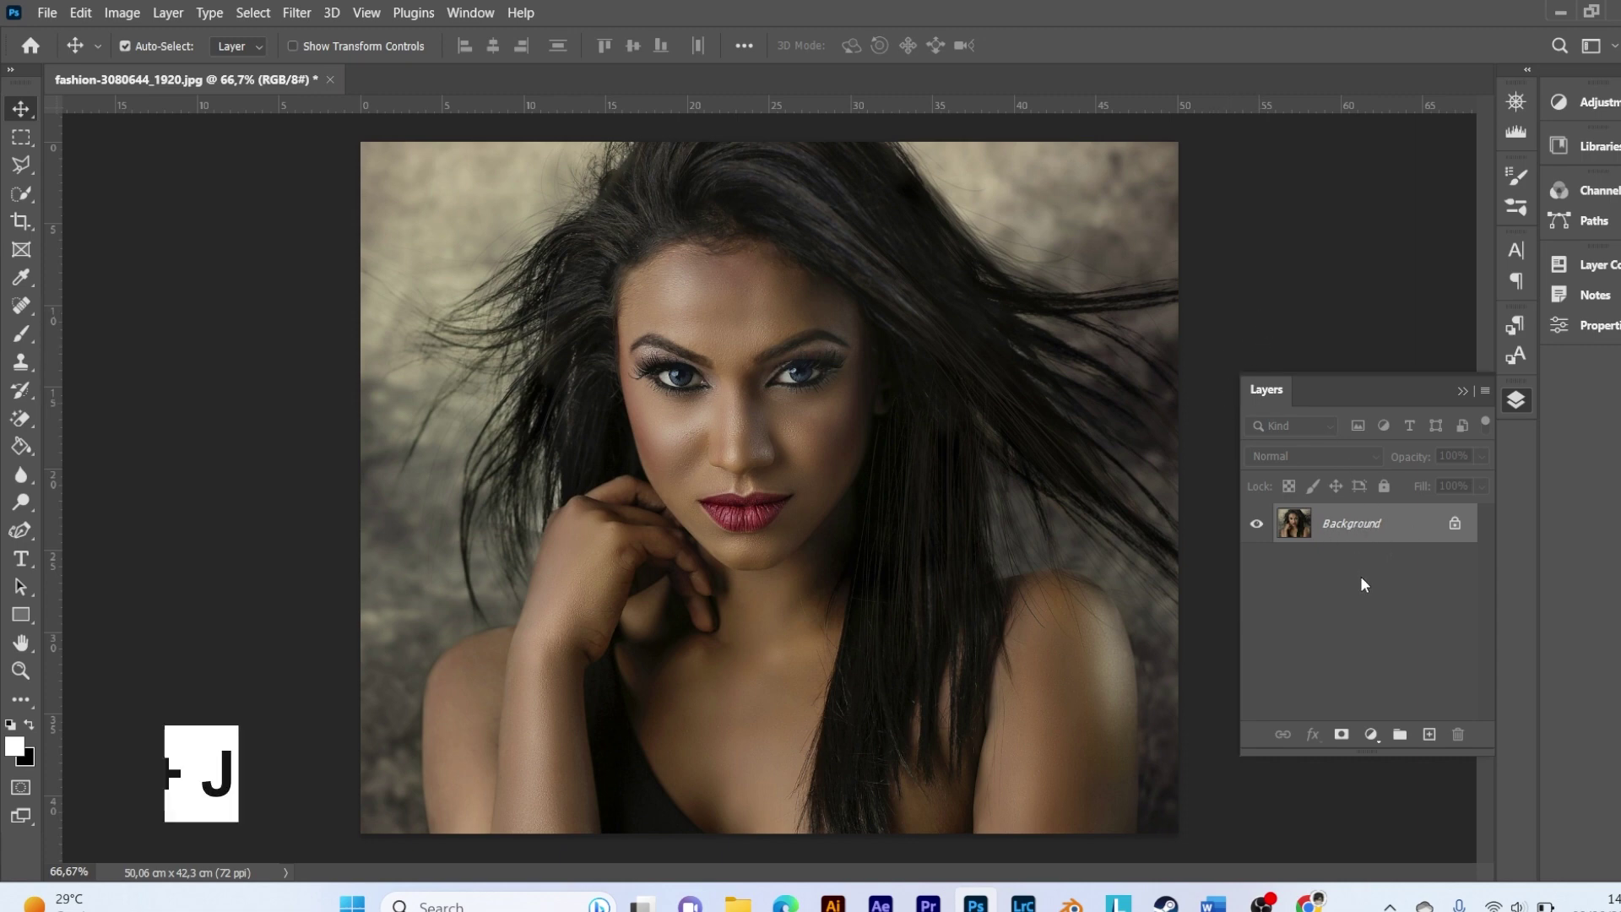
Duplicate the Background to Layer 1, mask it to the selected subject, and apply the mask.
key("ctrl")
key("ctrl+j")
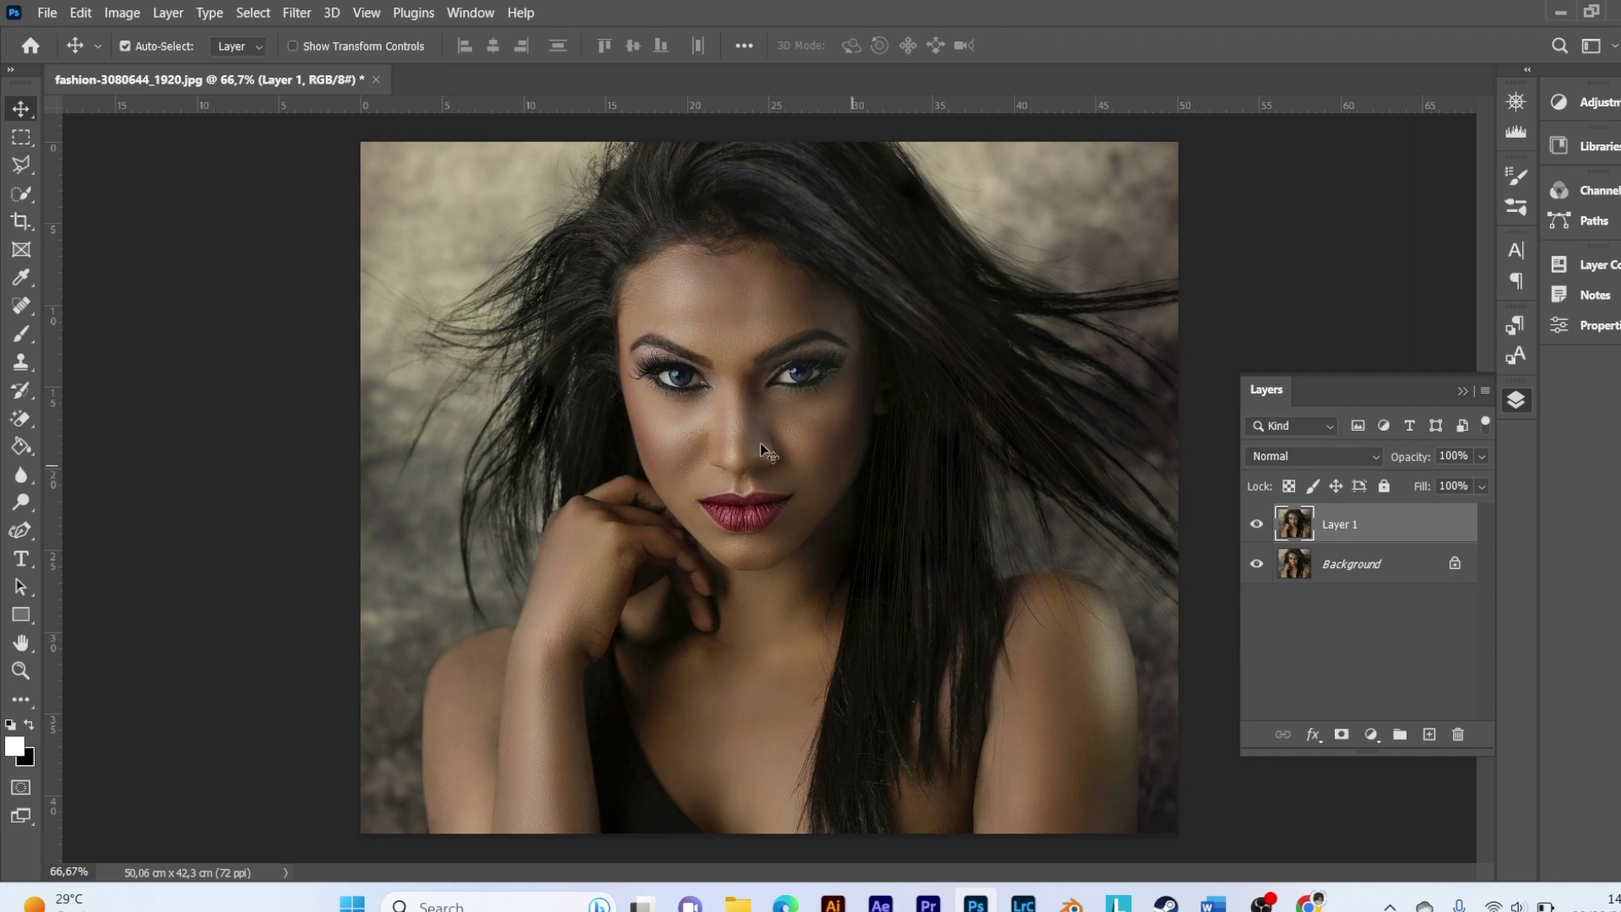
left_click(256, 13)
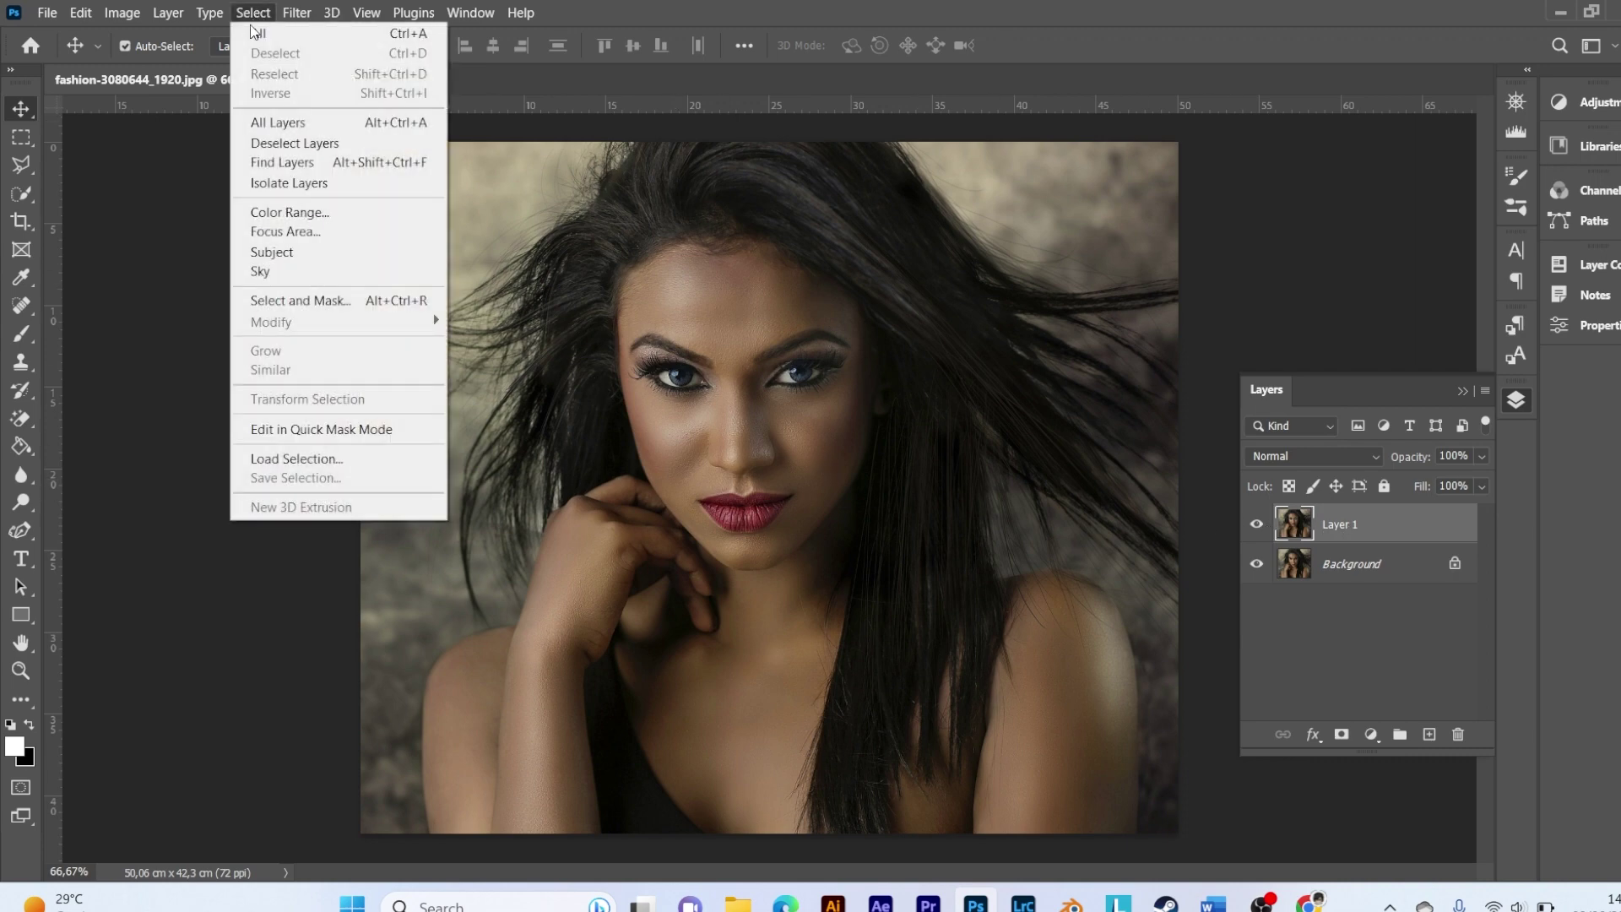
left_click(281, 255)
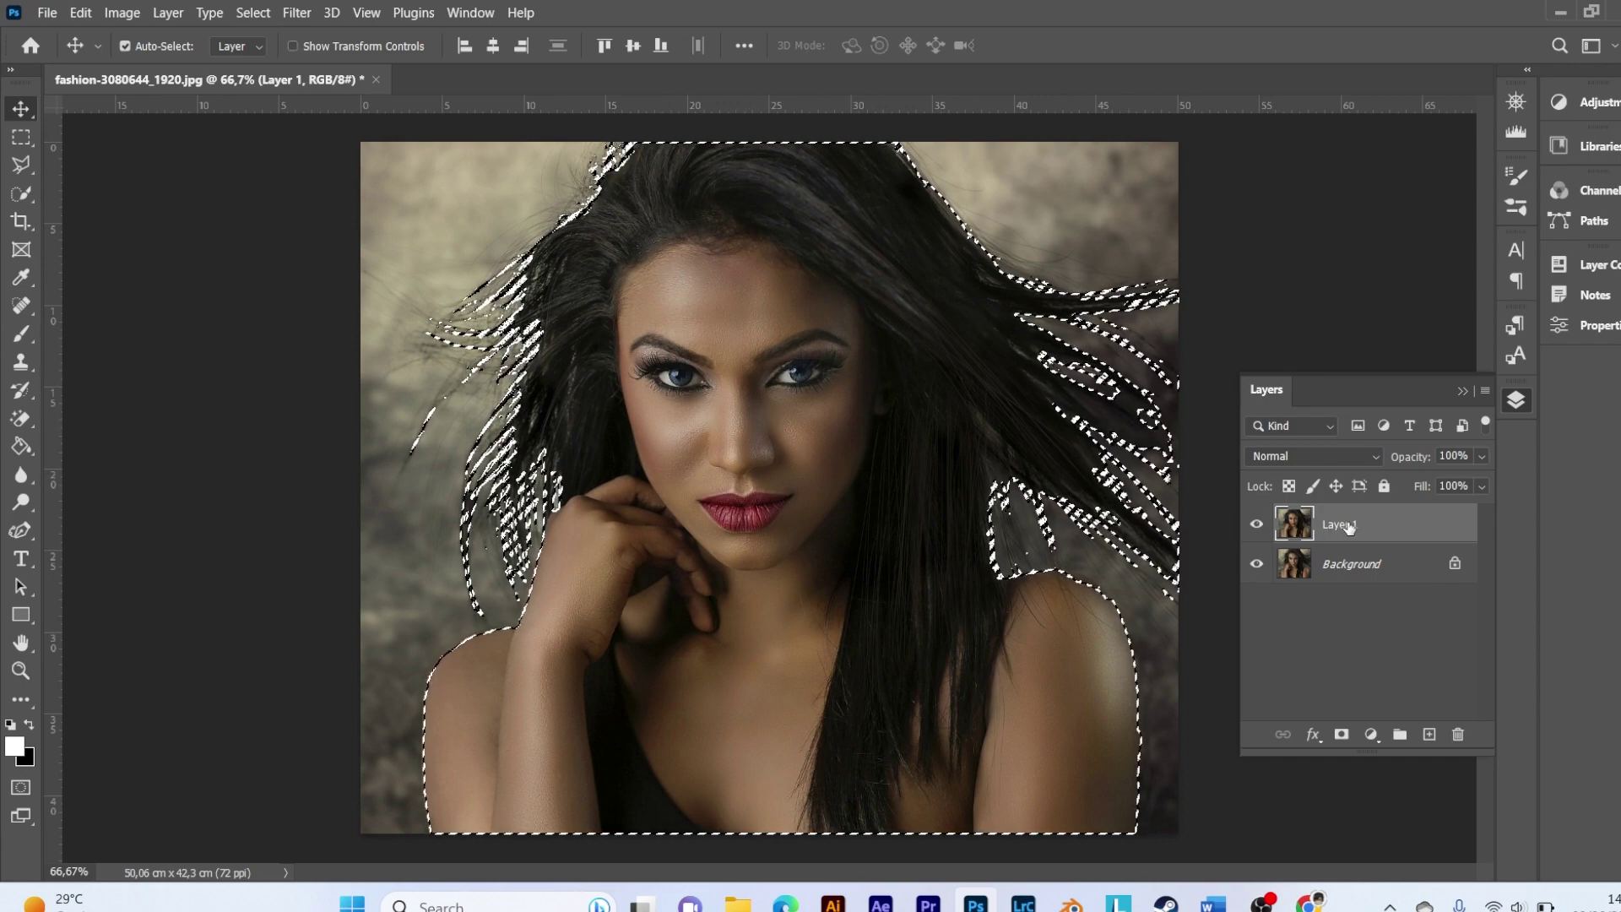
left_click(1342, 737)
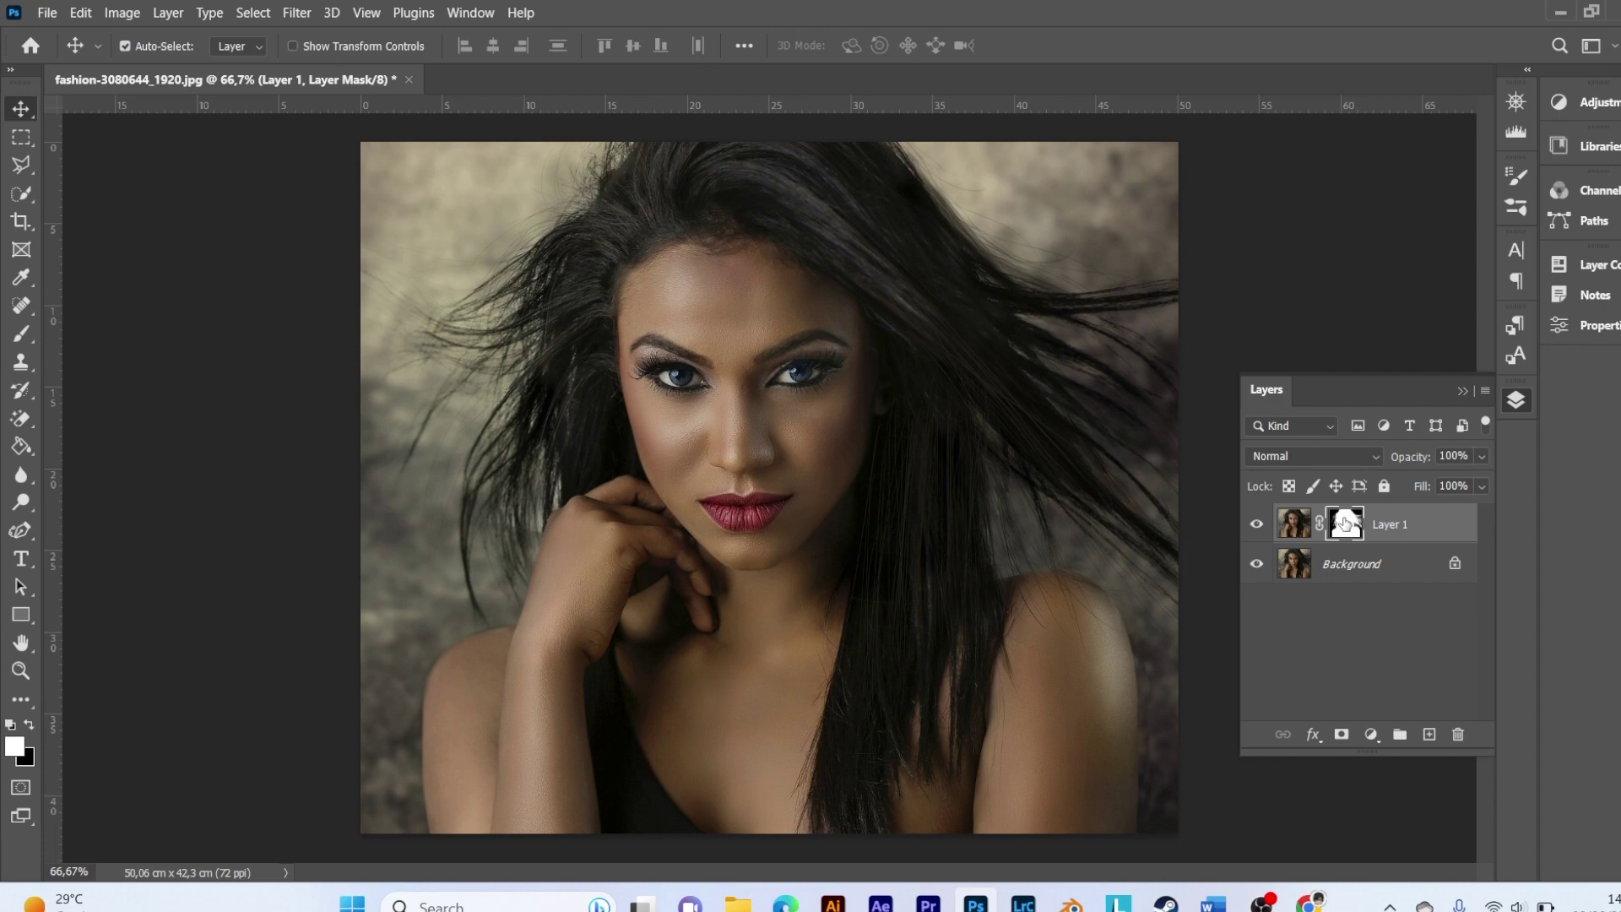
right_click(1344, 524)
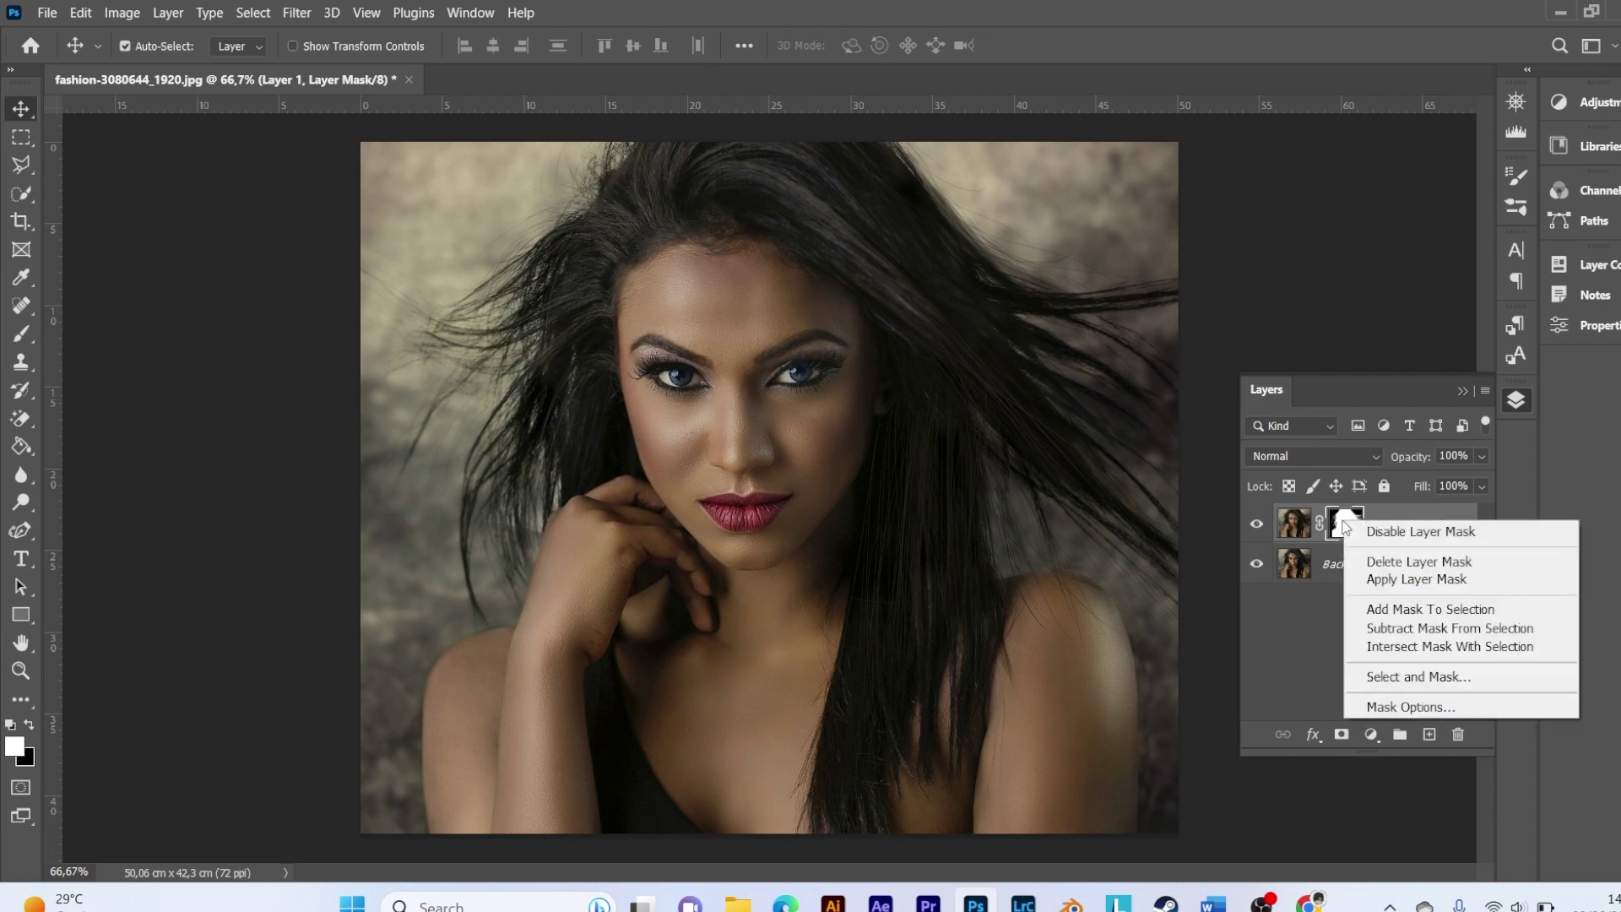
left_click(1434, 584)
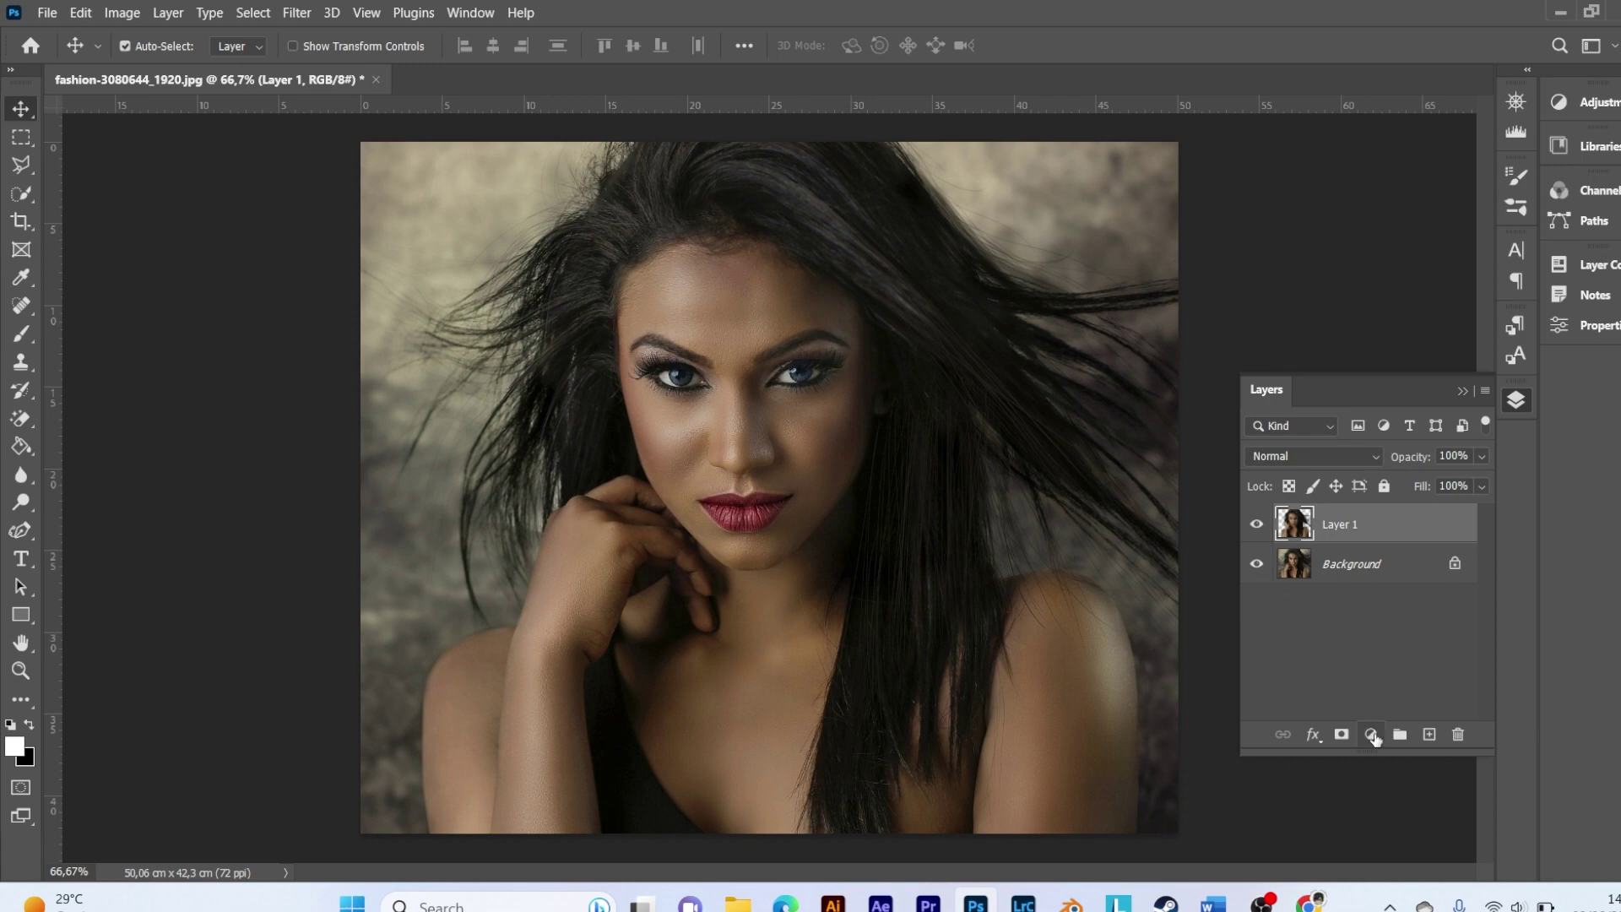
Add a Solid Color fill layer in pure black #000000.
left_click(1374, 733)
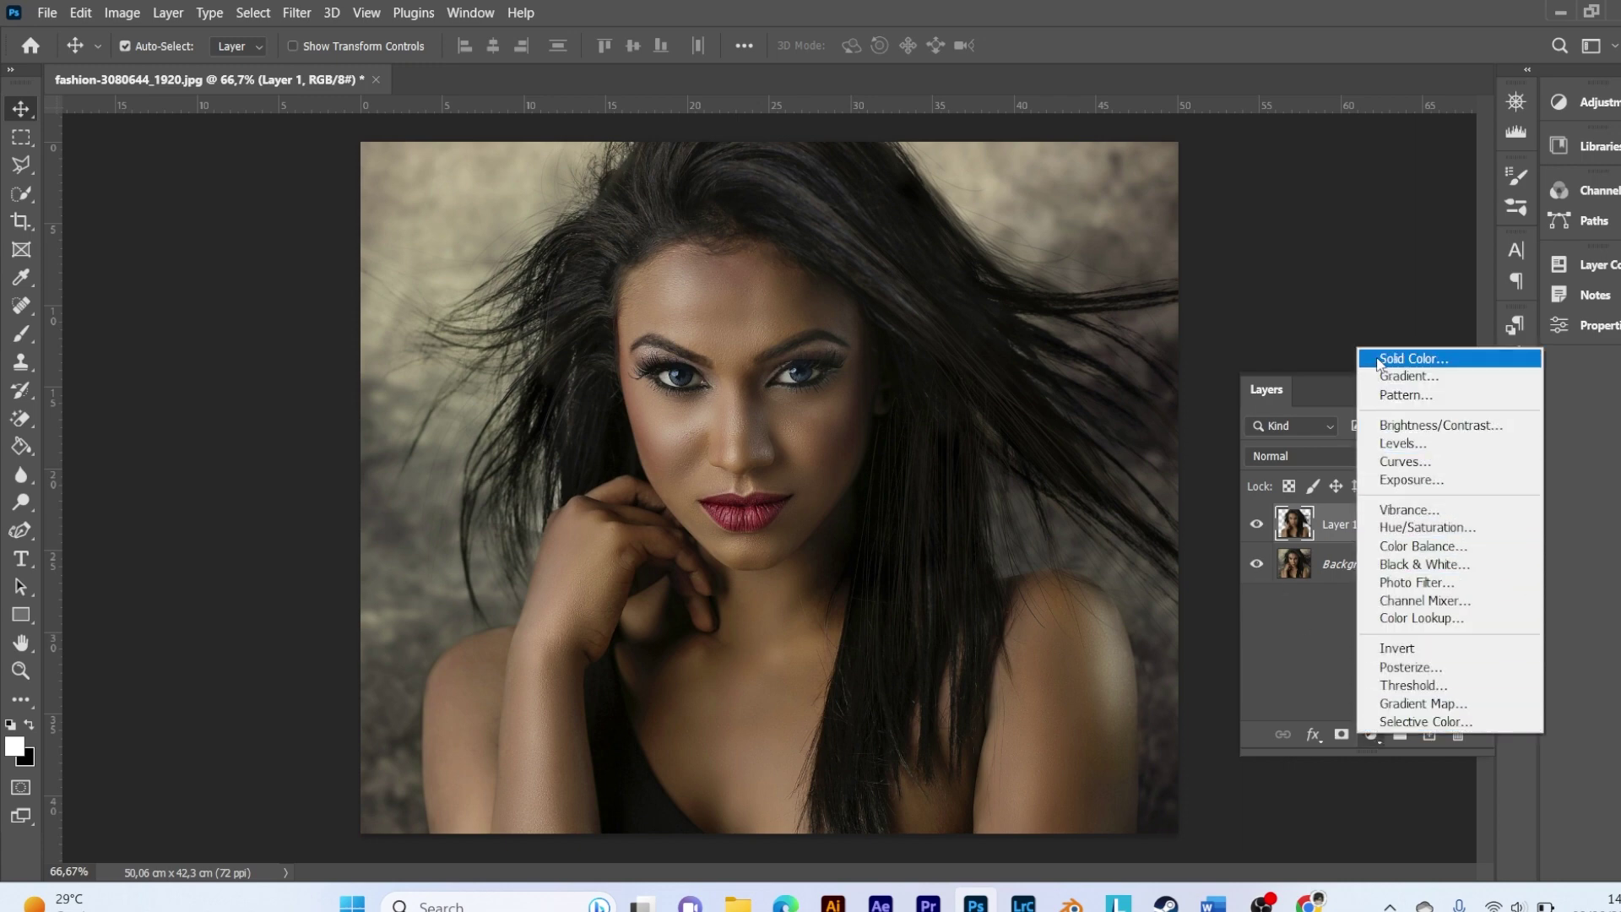
left_click(1407, 358)
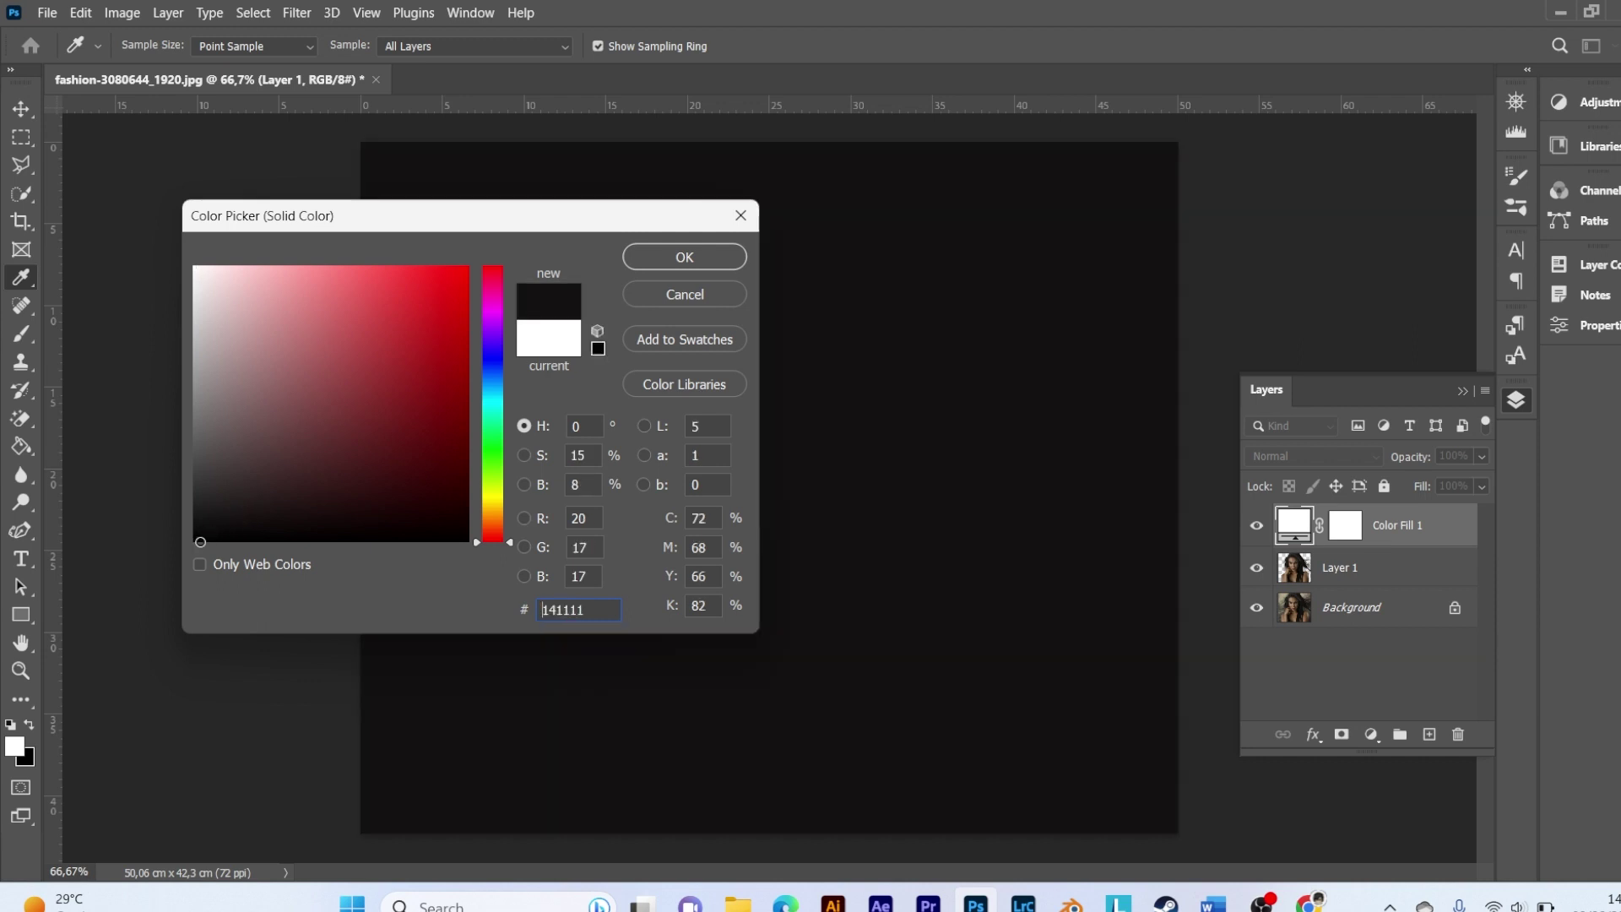
left_click_drag(239, 517, 191, 545)
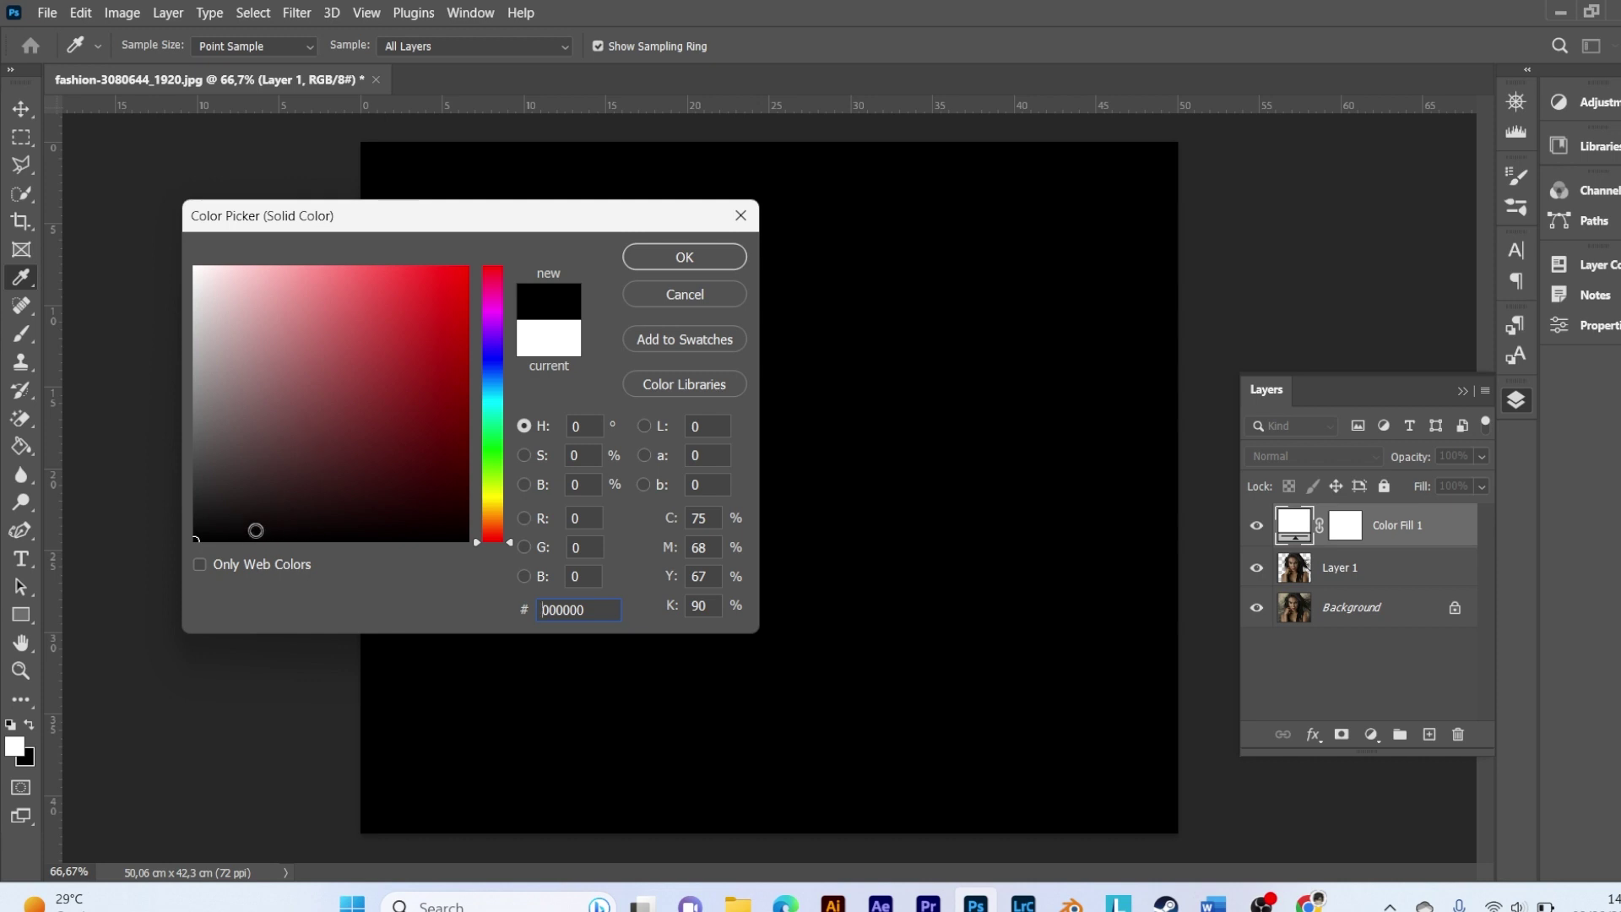
left_click(672, 262)
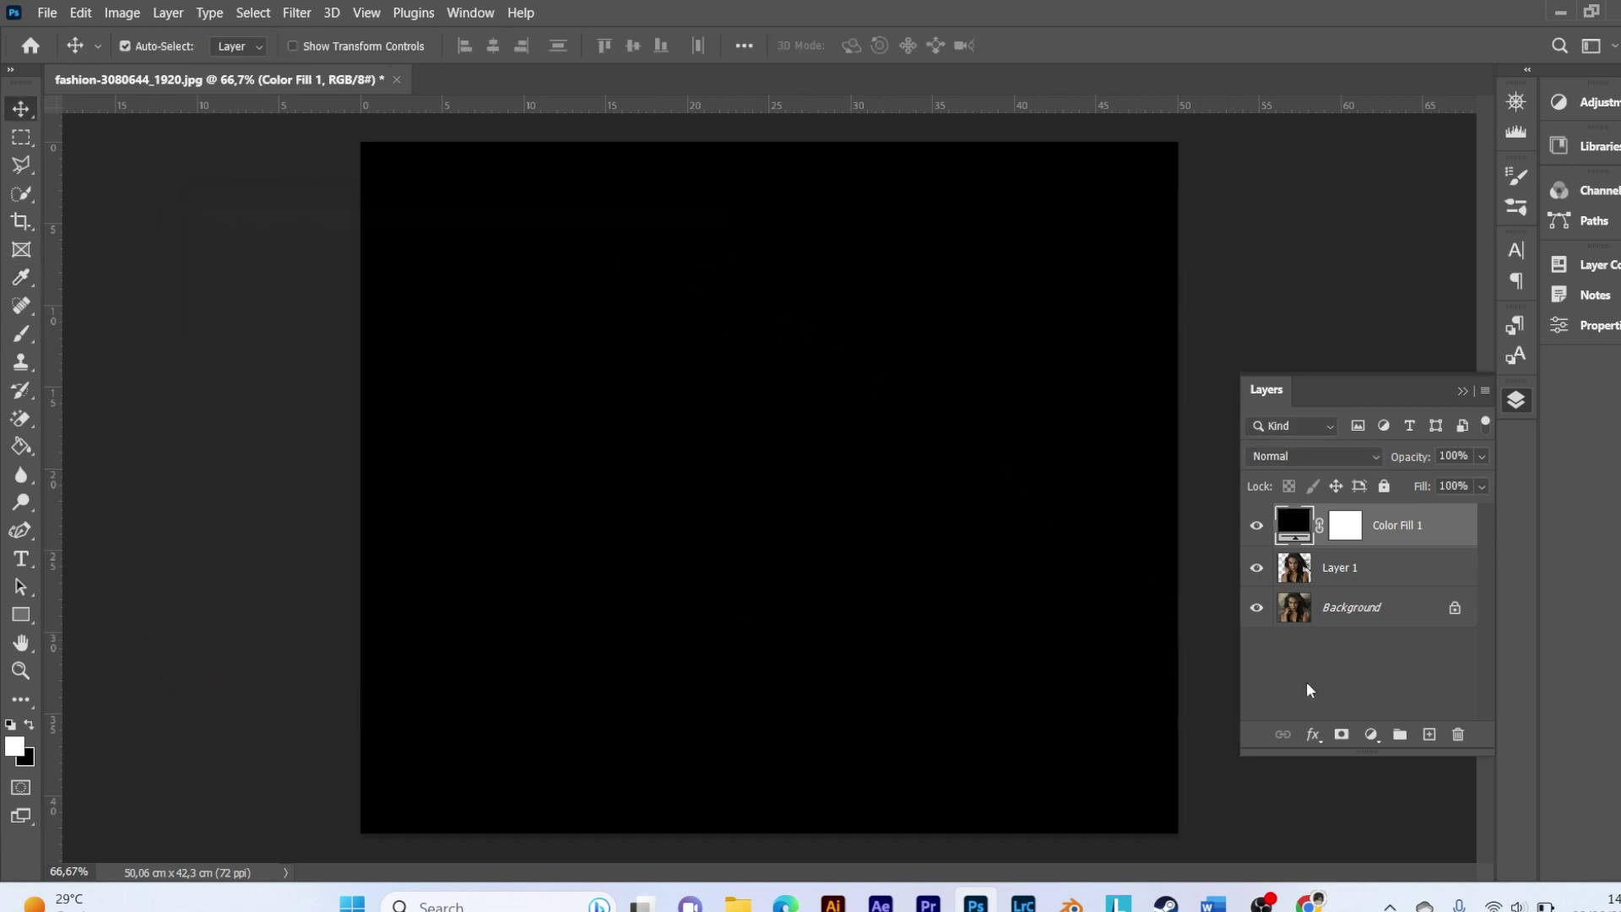
Hide the Background layer and move Color Fill 1 beneath Layer 1.
left_click(1343, 611)
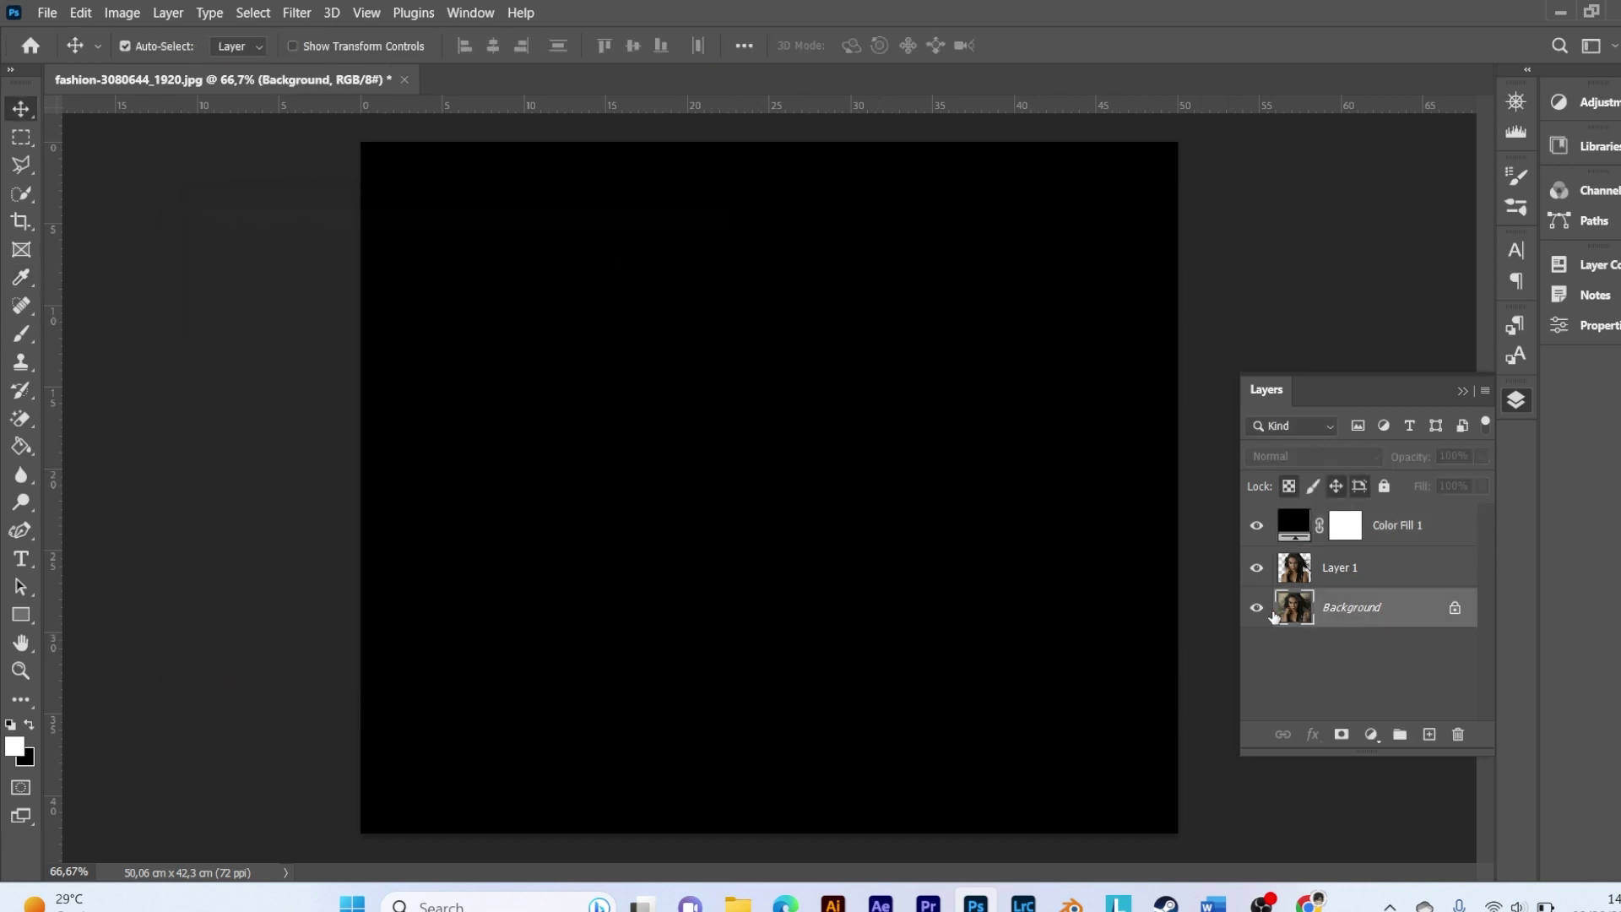
left_click(1255, 610)
left_click(1388, 531)
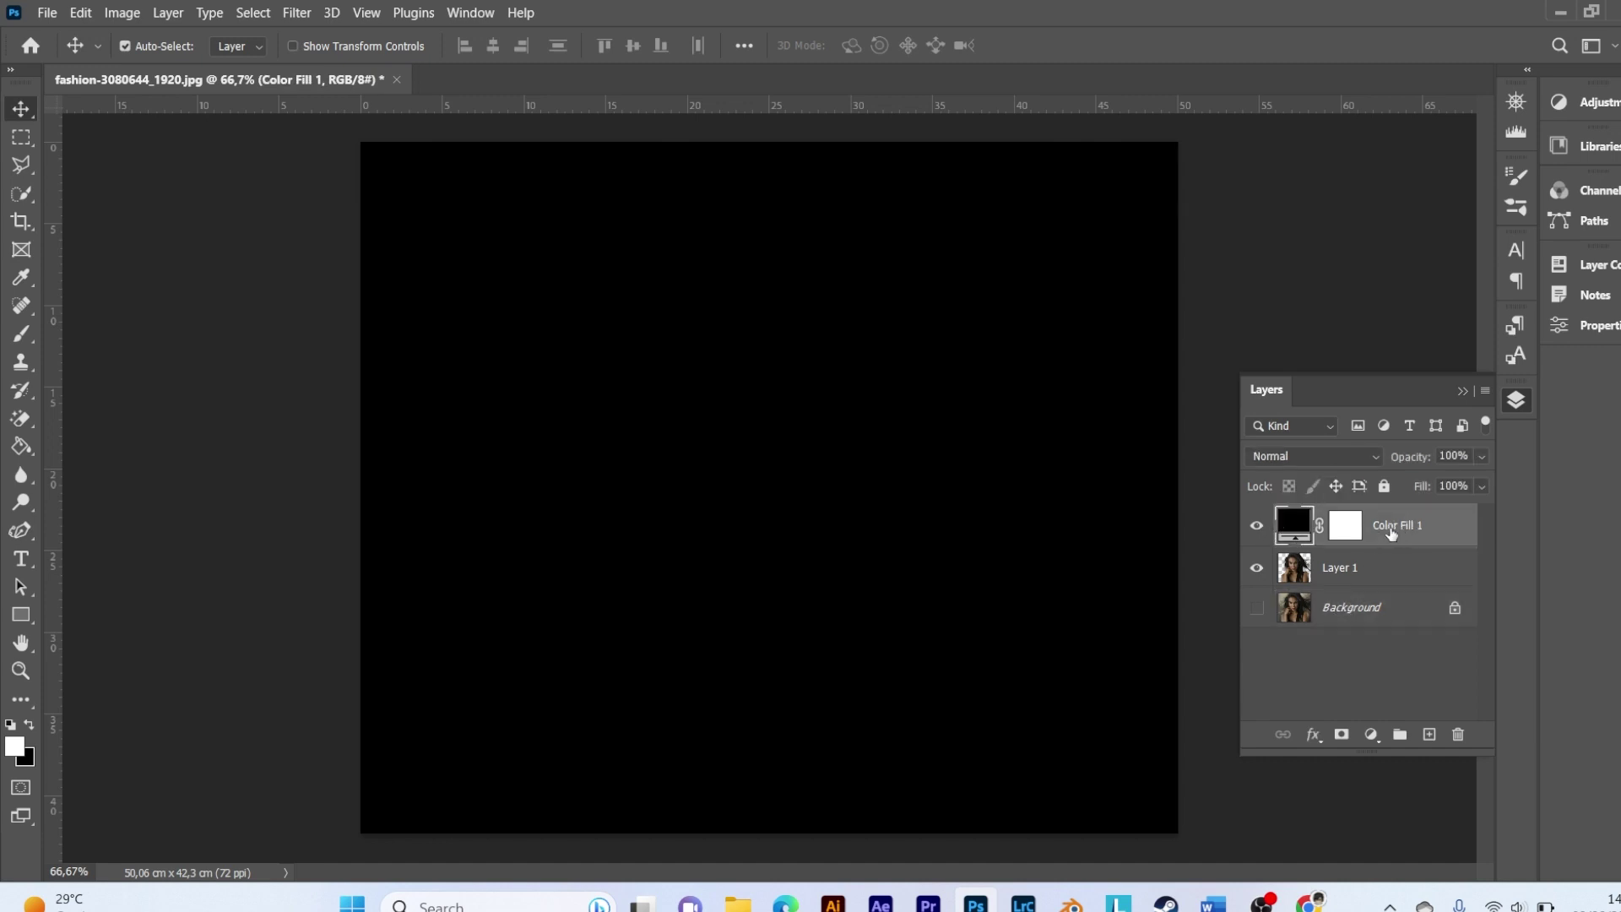
left_click_drag(1389, 532, 1400, 585)
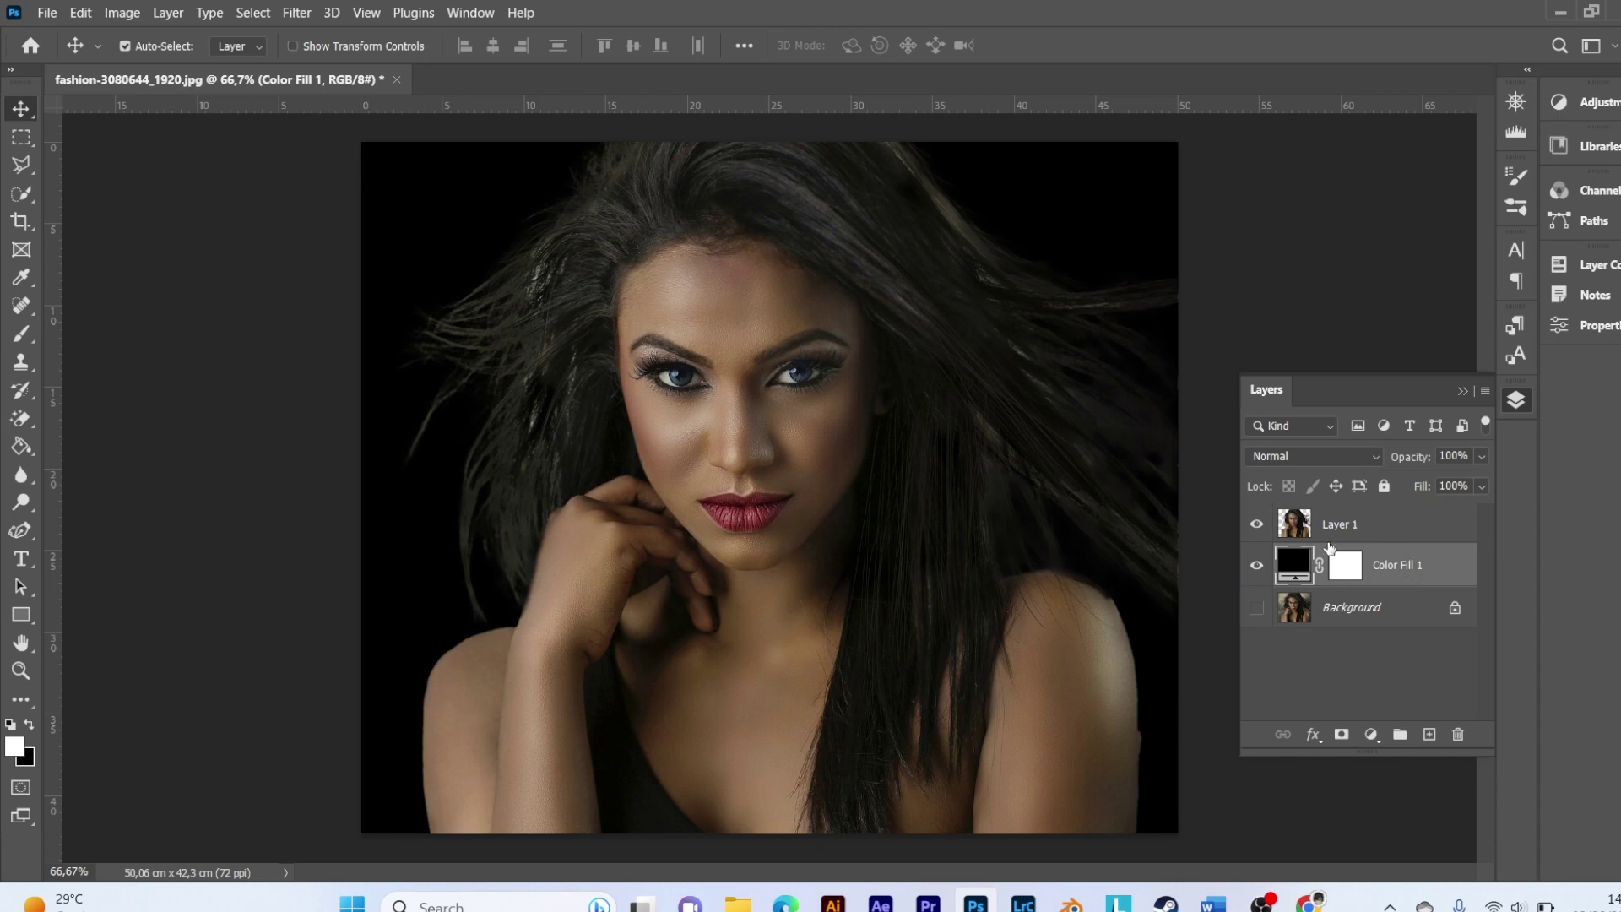
Add a layer mask to Layer 1 and invert it to solid black.
left_click(1365, 517)
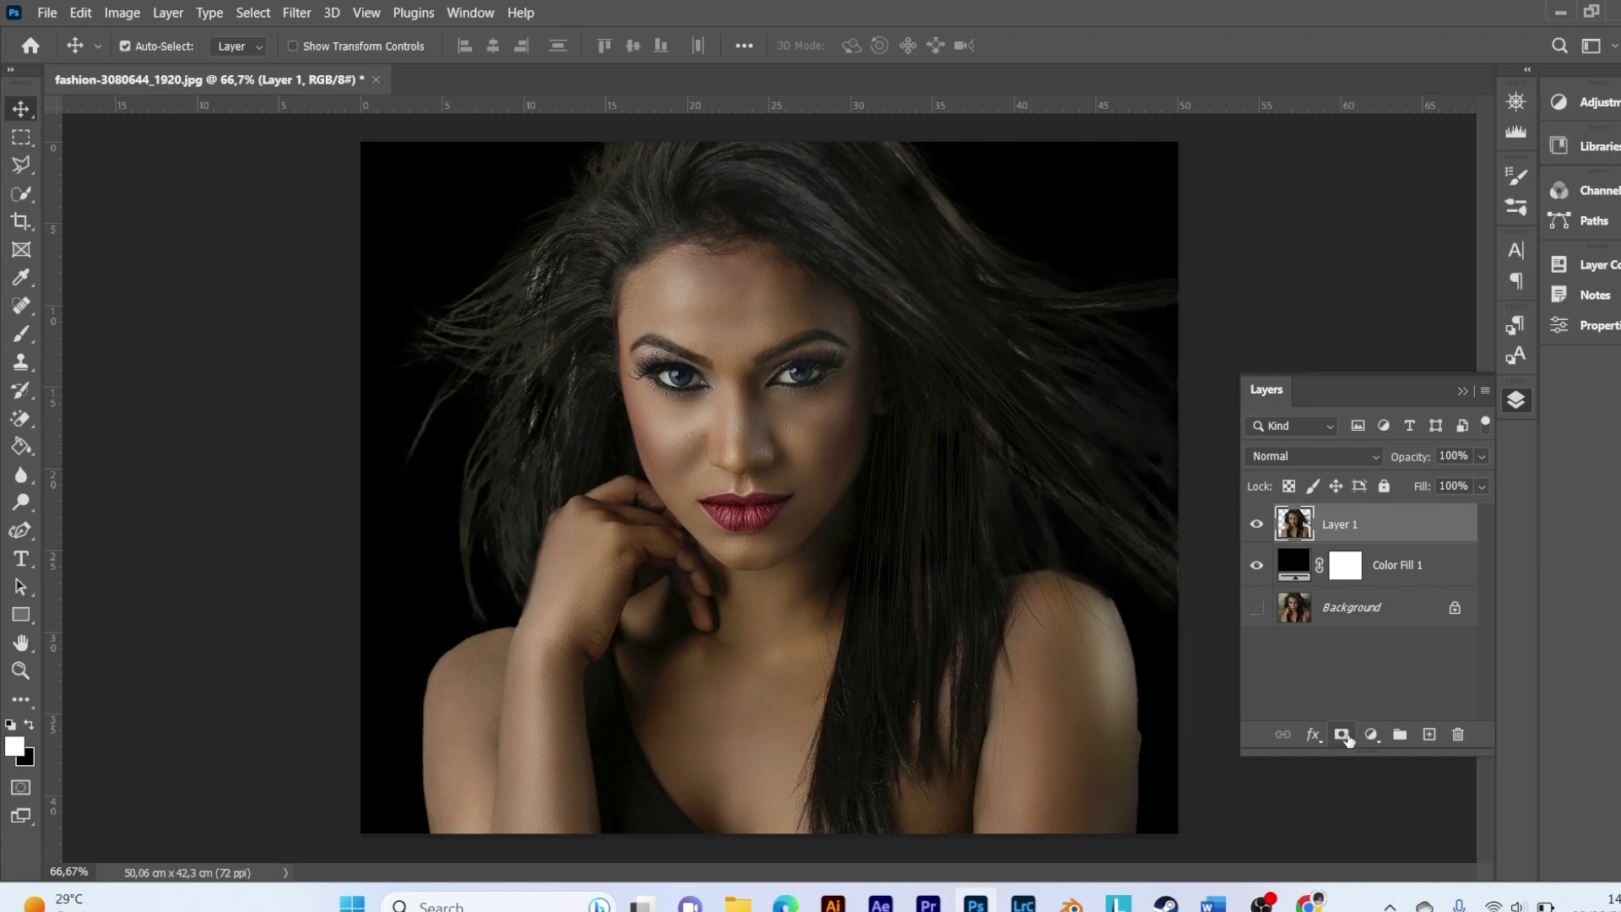
left_click(1342, 736)
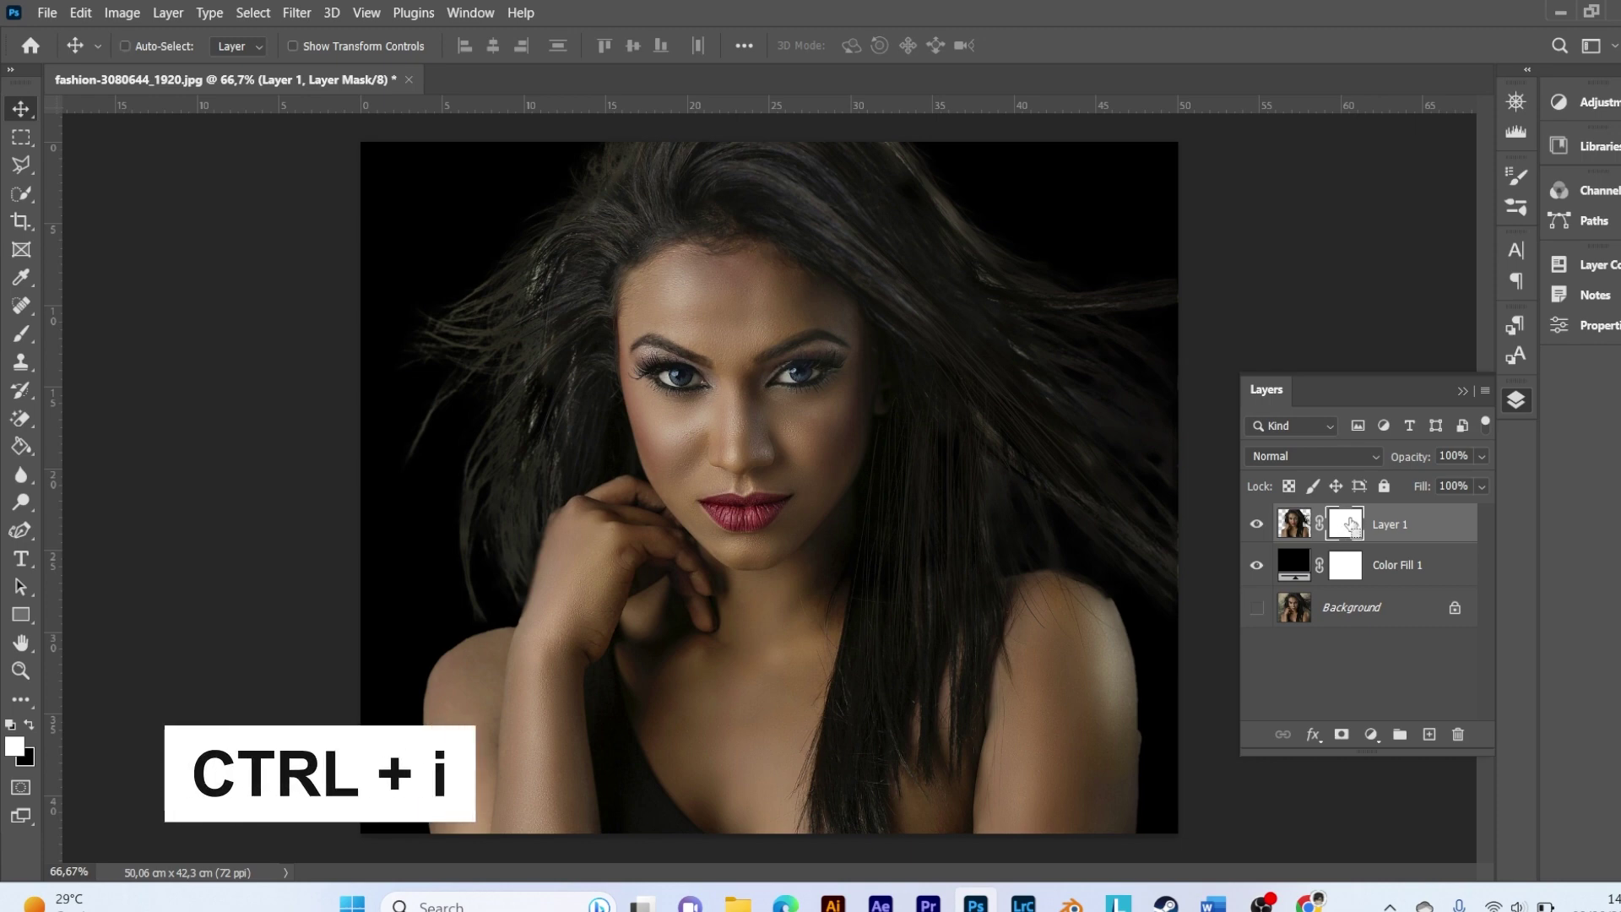
key("ctrl+i")
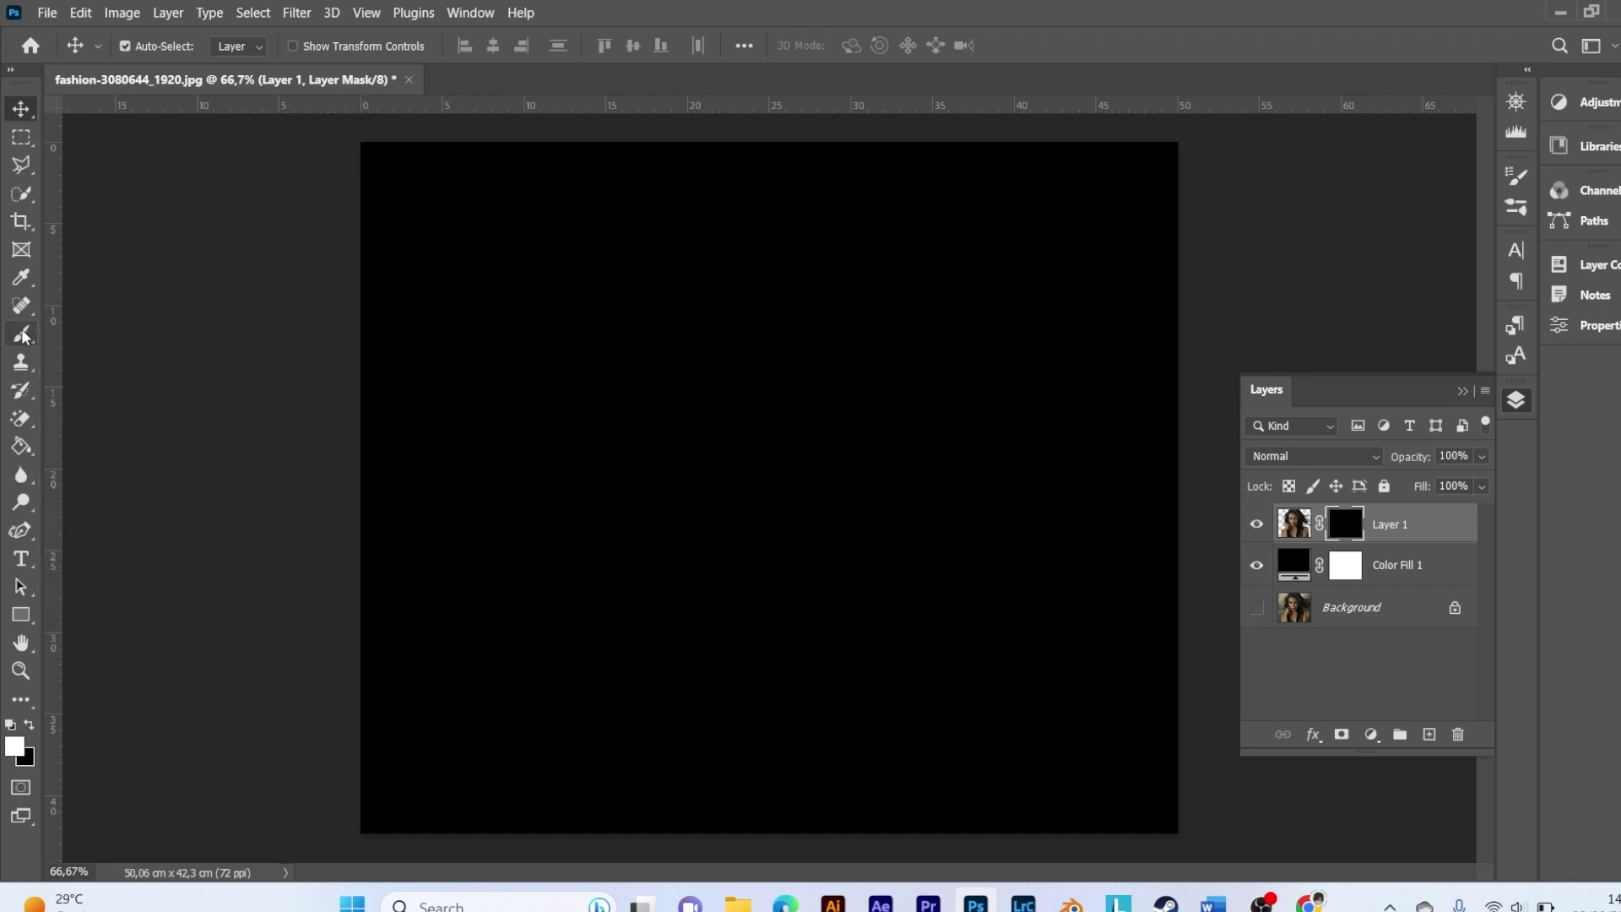
Pick the Brush tool with the Hard Round preset from General Brushes.
left_click(20, 335)
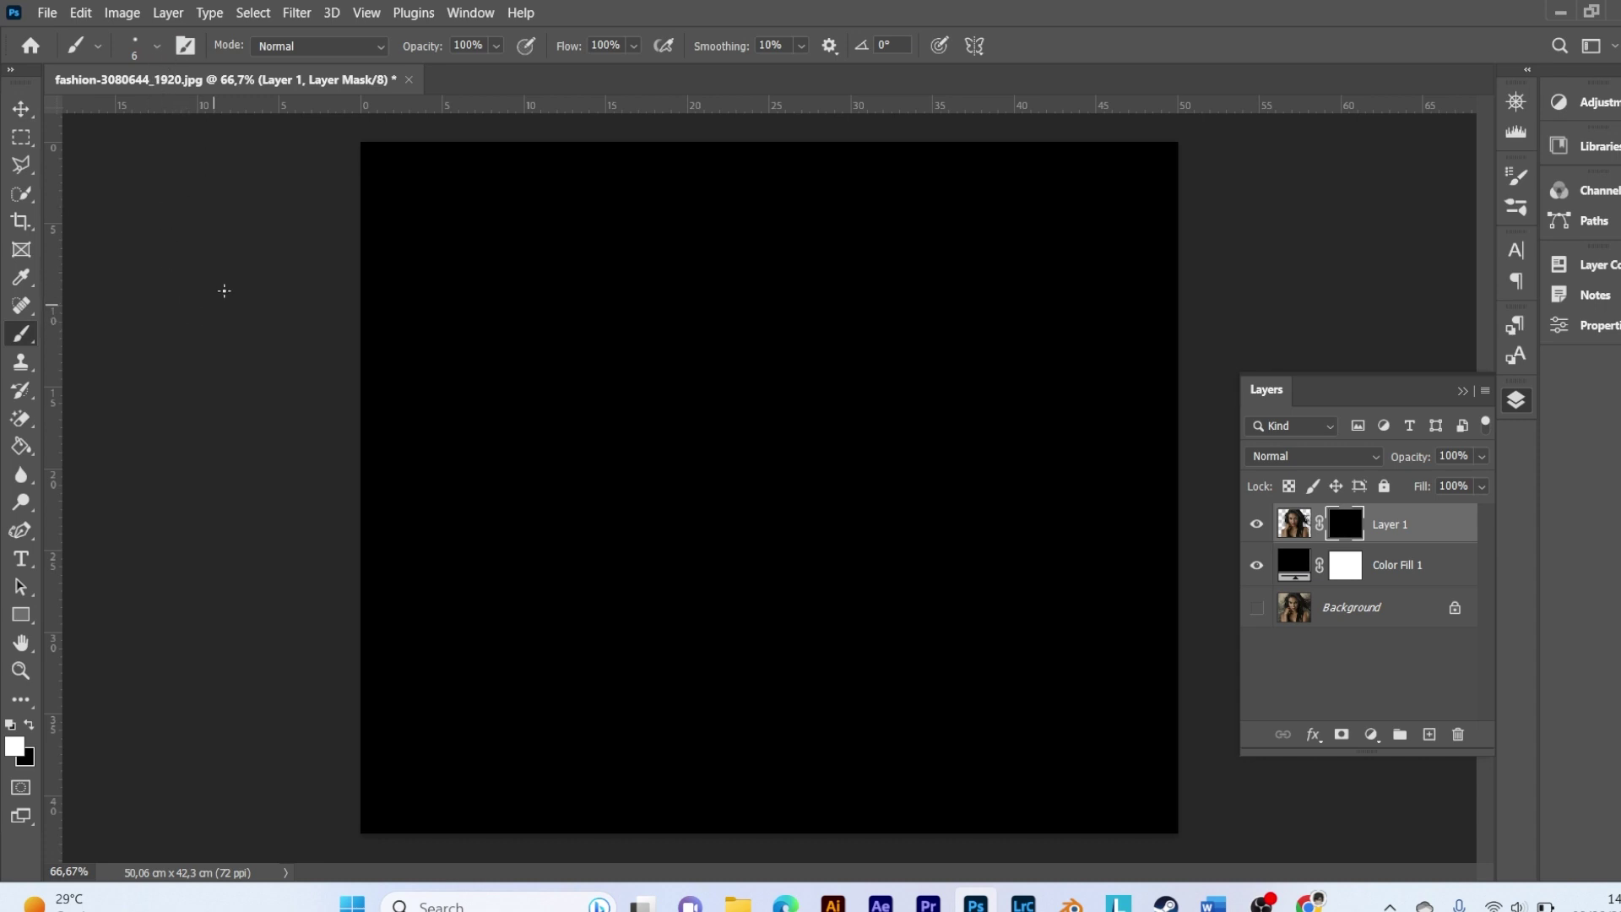
left_click(157, 50)
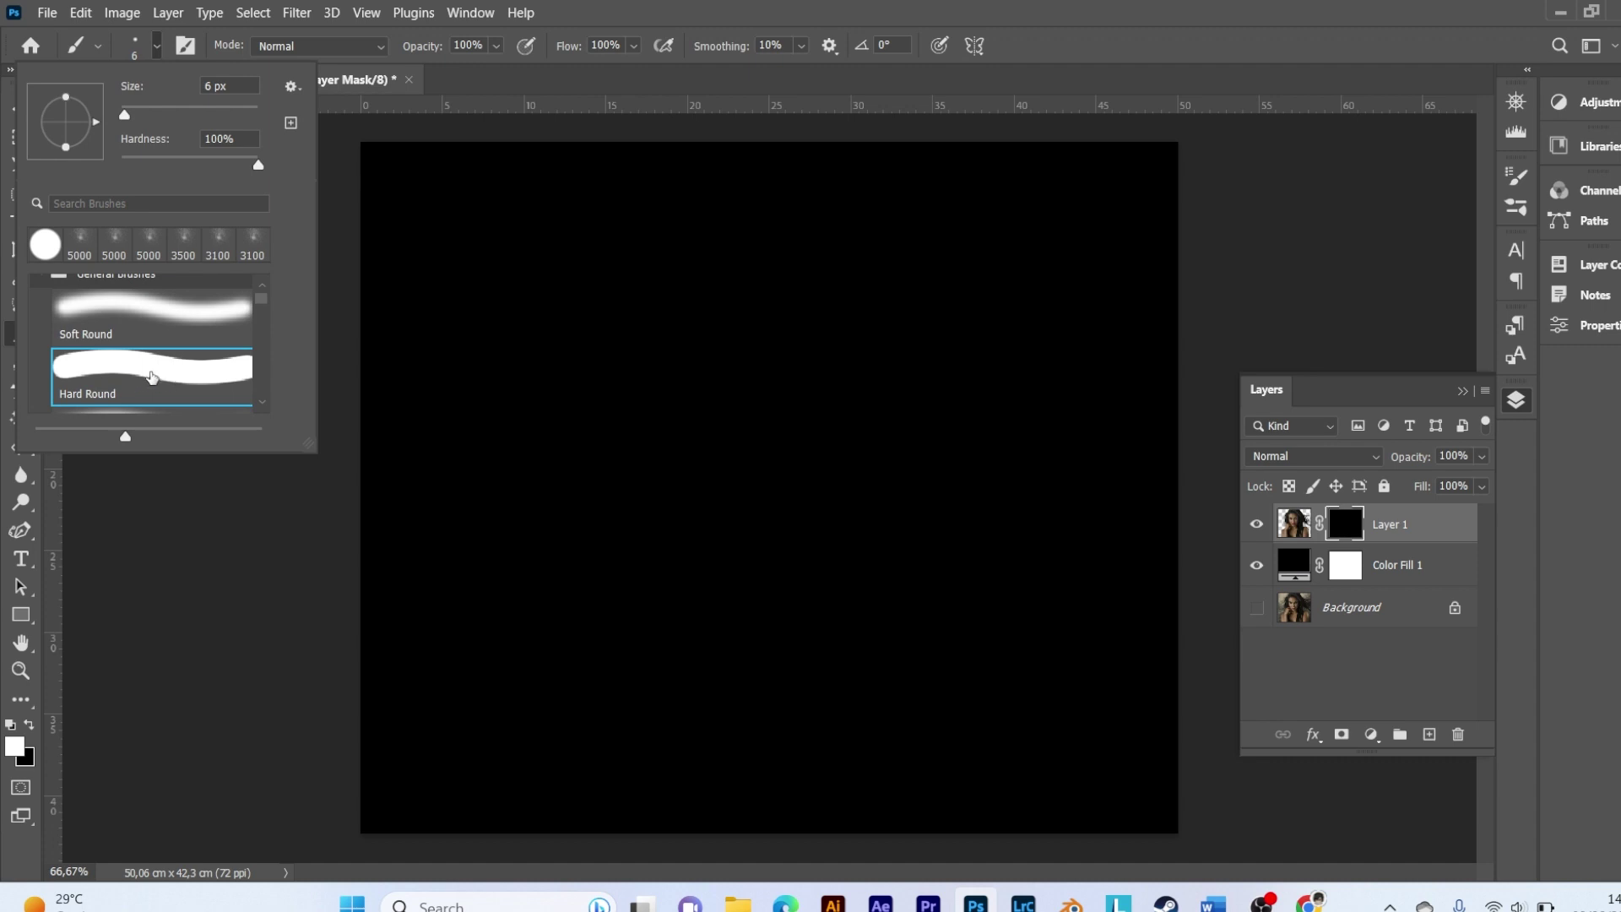
scroll(159, 375, "down", 1)
scroll(158, 373, "down", 2)
scroll(170, 365, "down", 2)
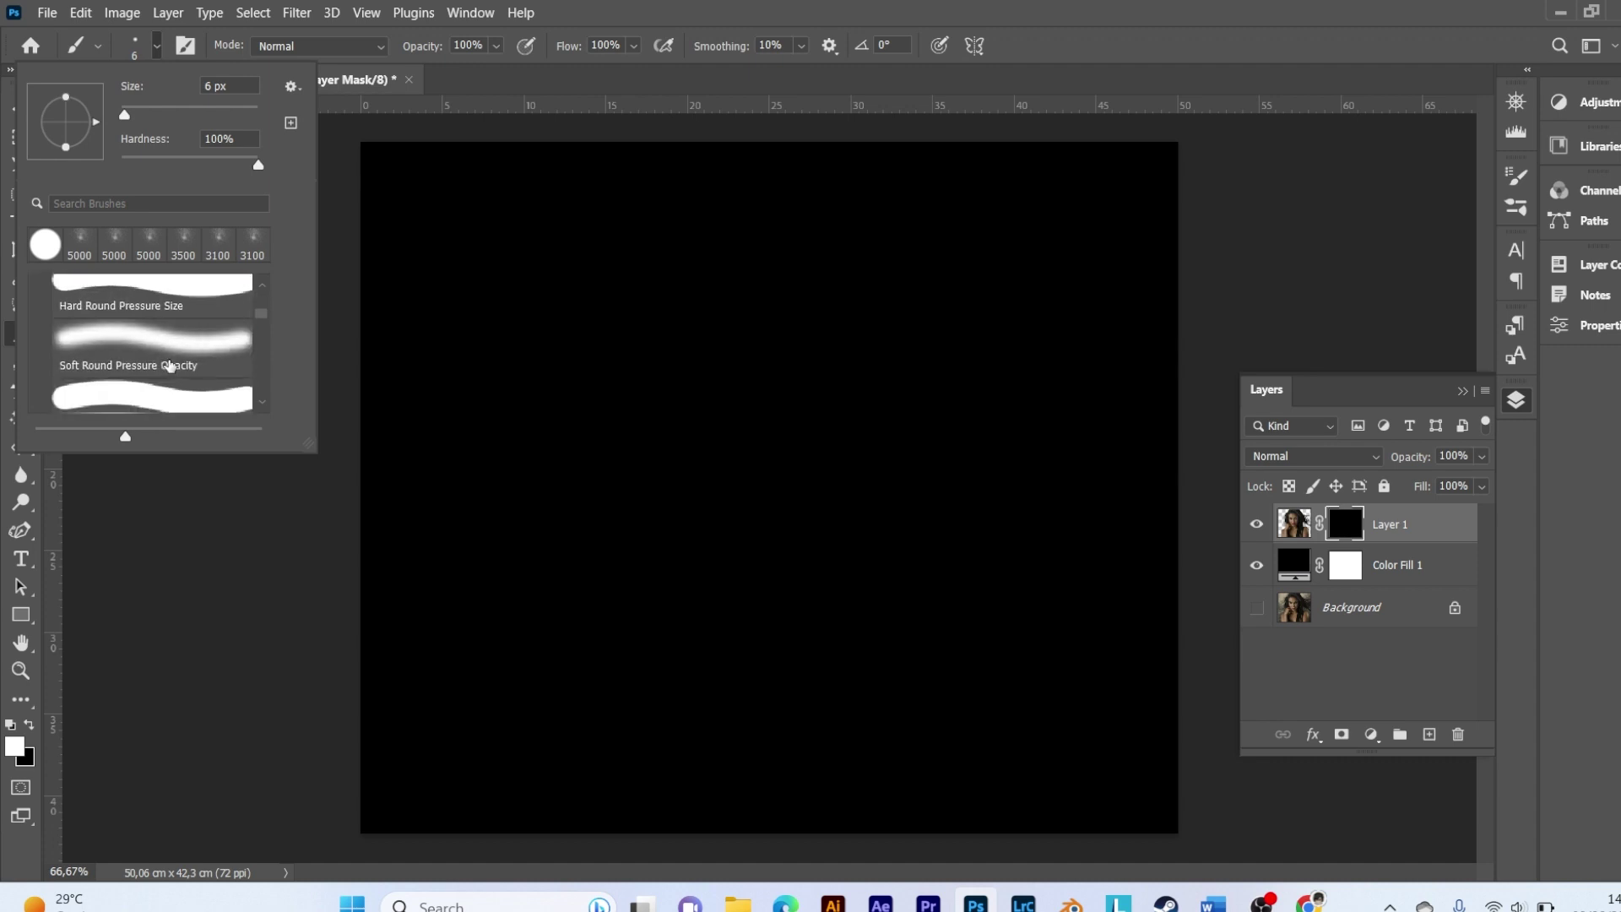
scroll(170, 366, "down", 4)
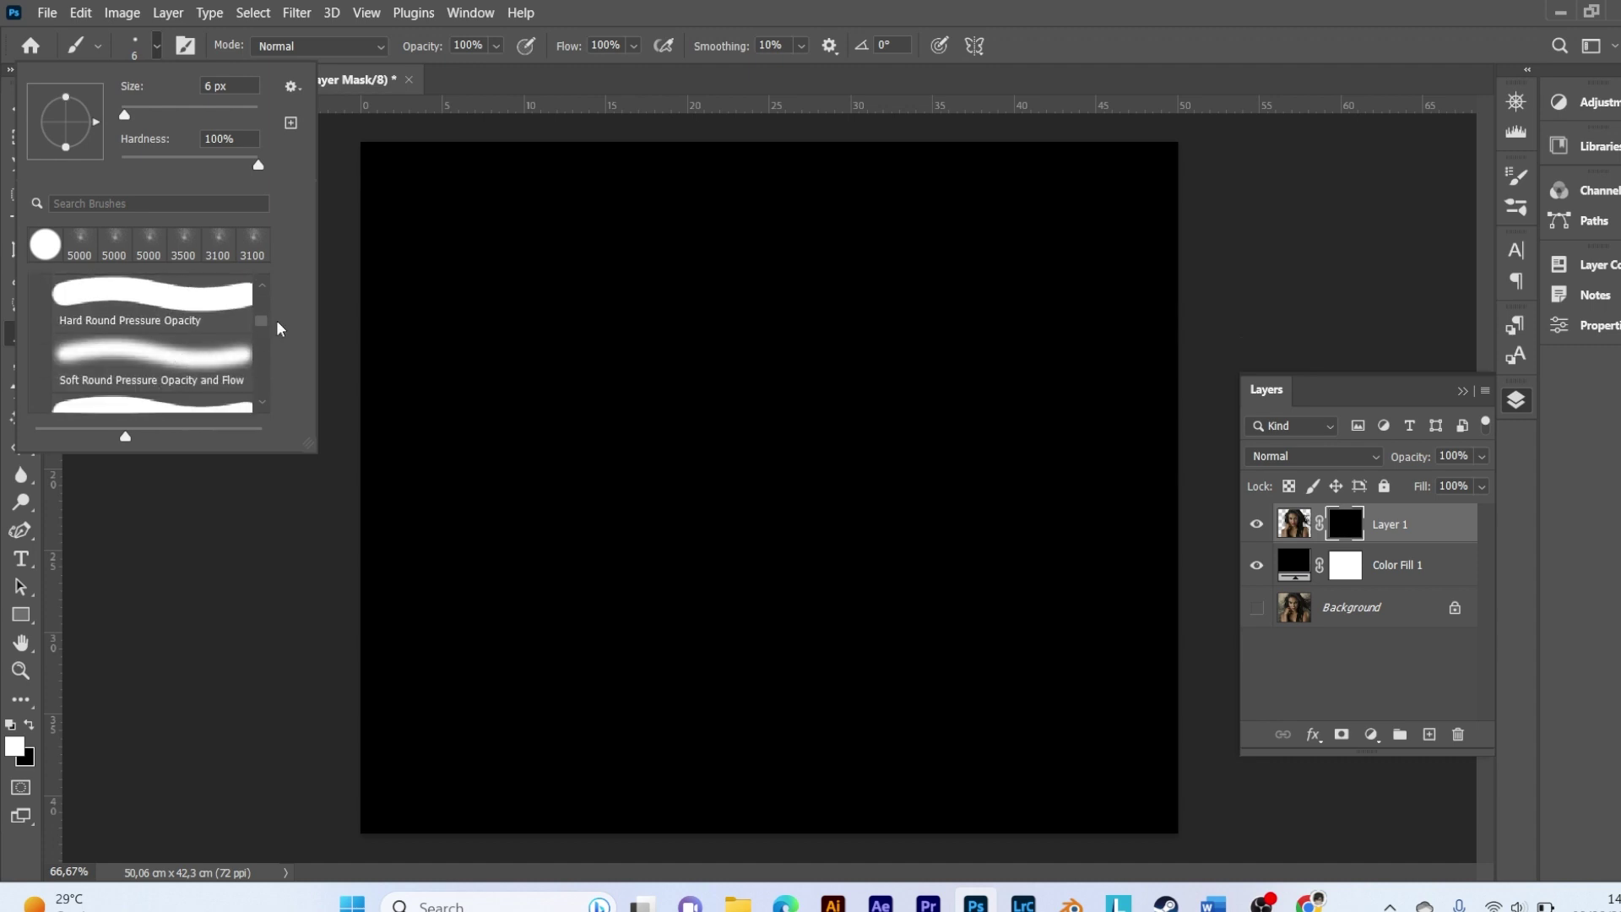
left_click_drag(264, 328, 262, 264)
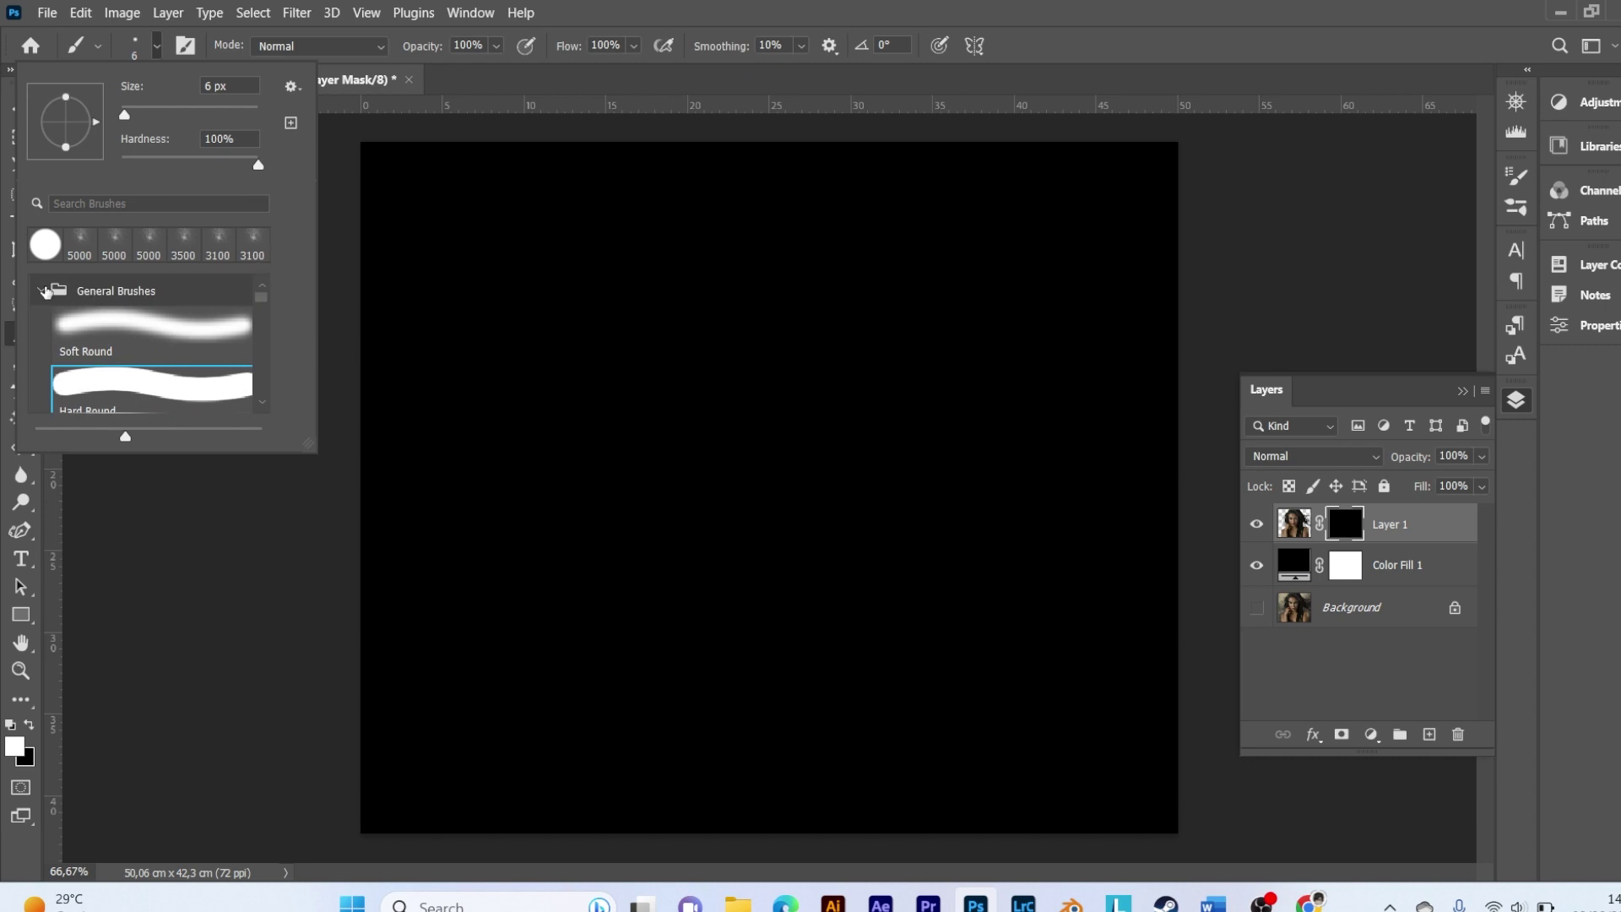
left_click(52, 296)
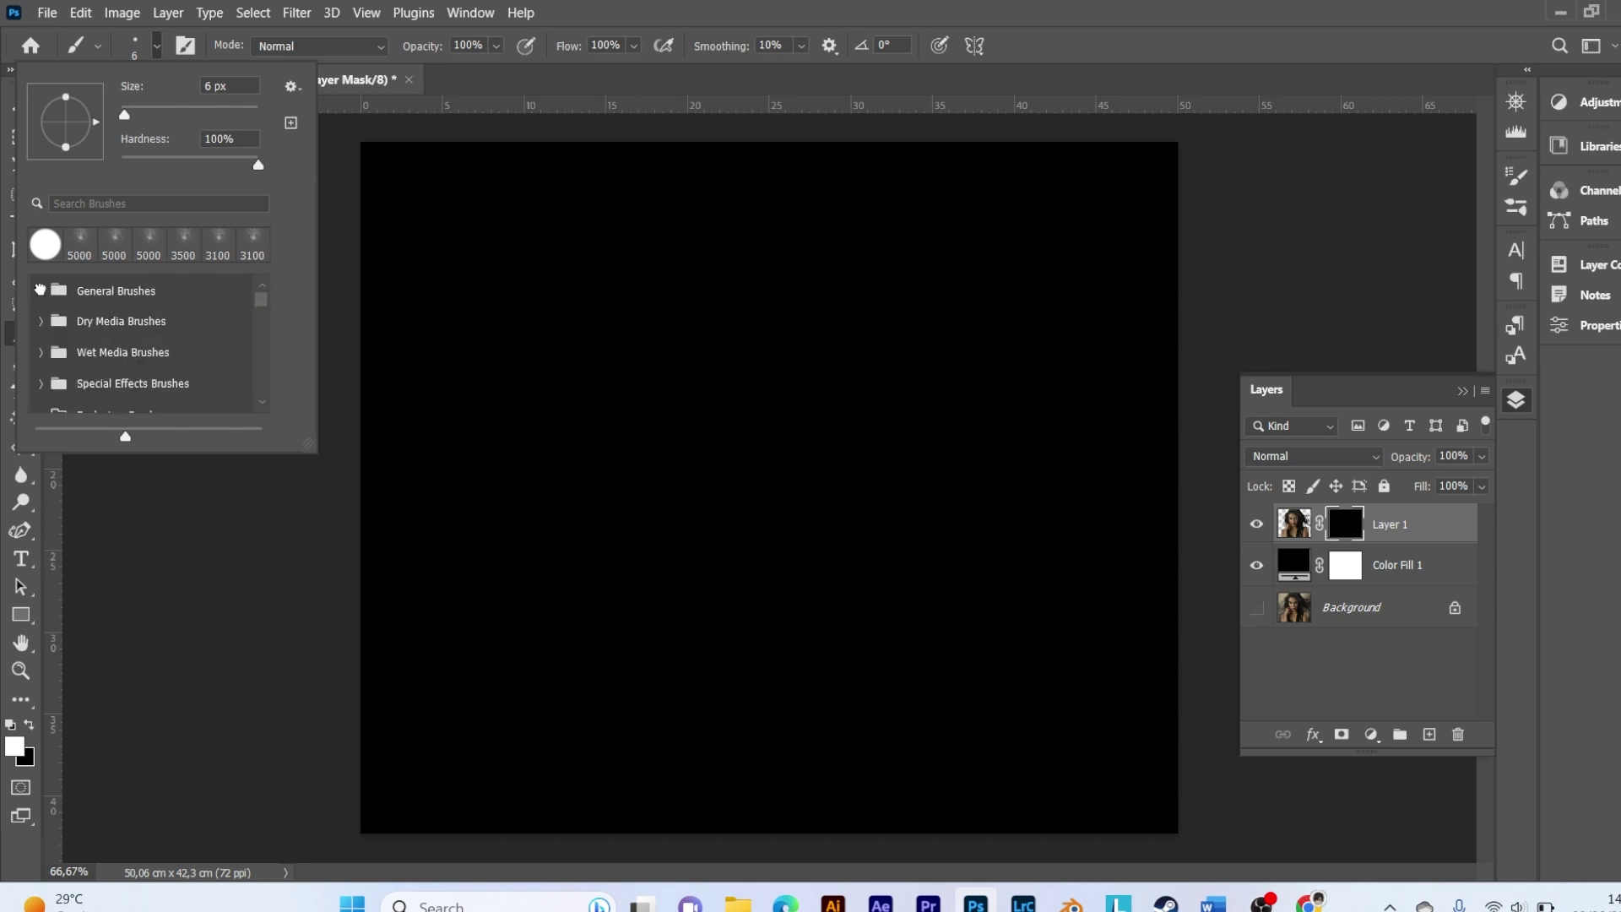
left_click(41, 291)
scroll(156, 393, "down", 1)
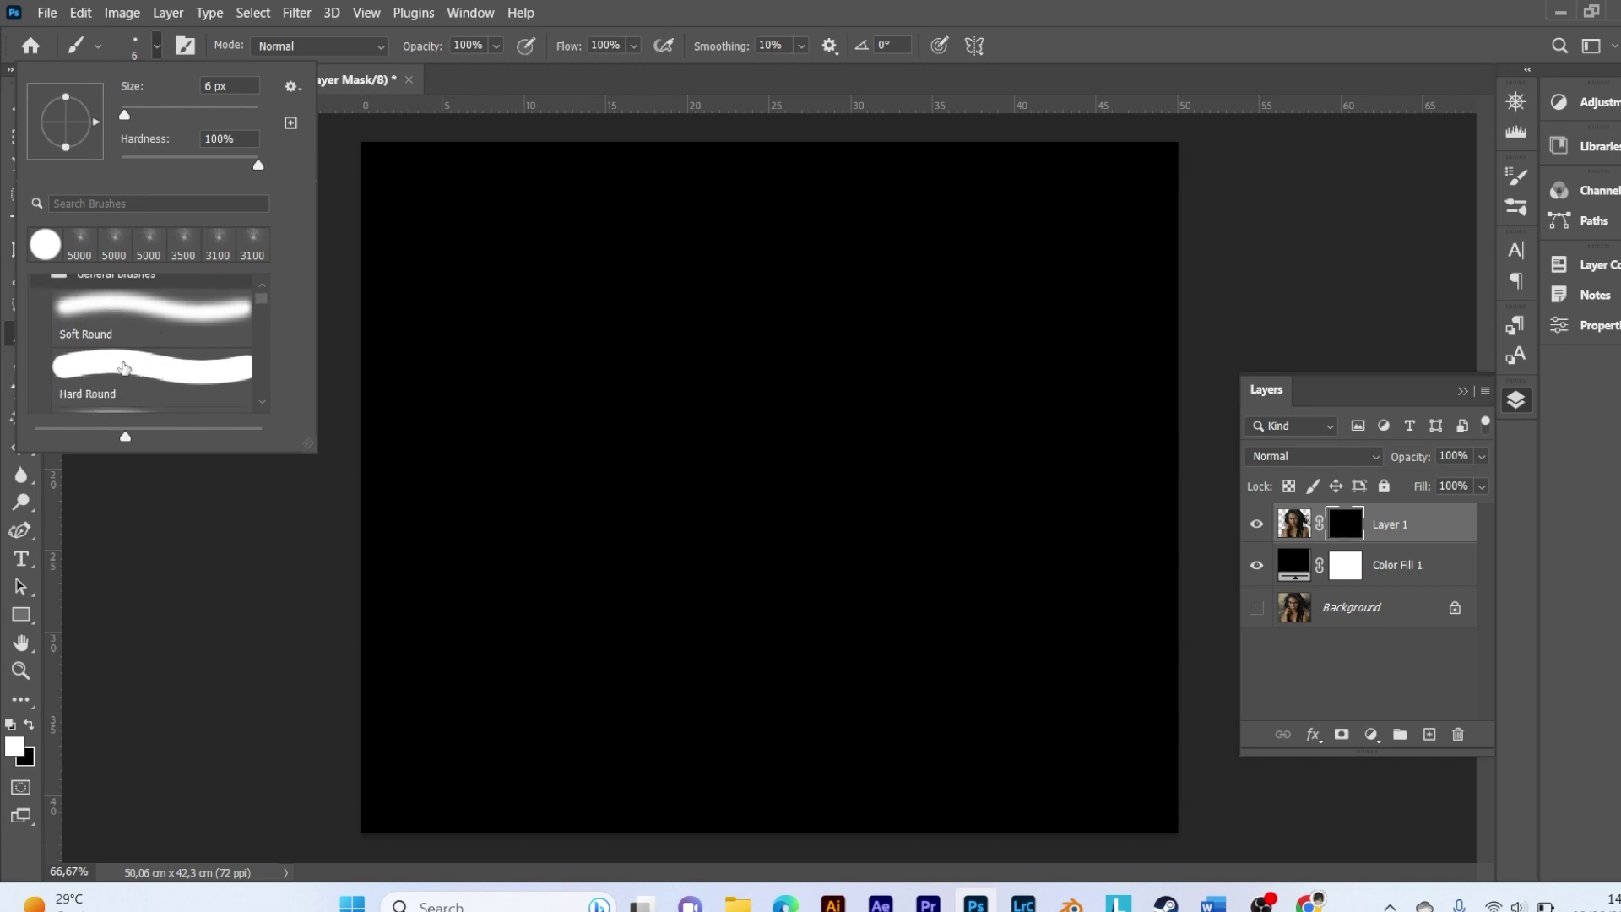
left_click(128, 368)
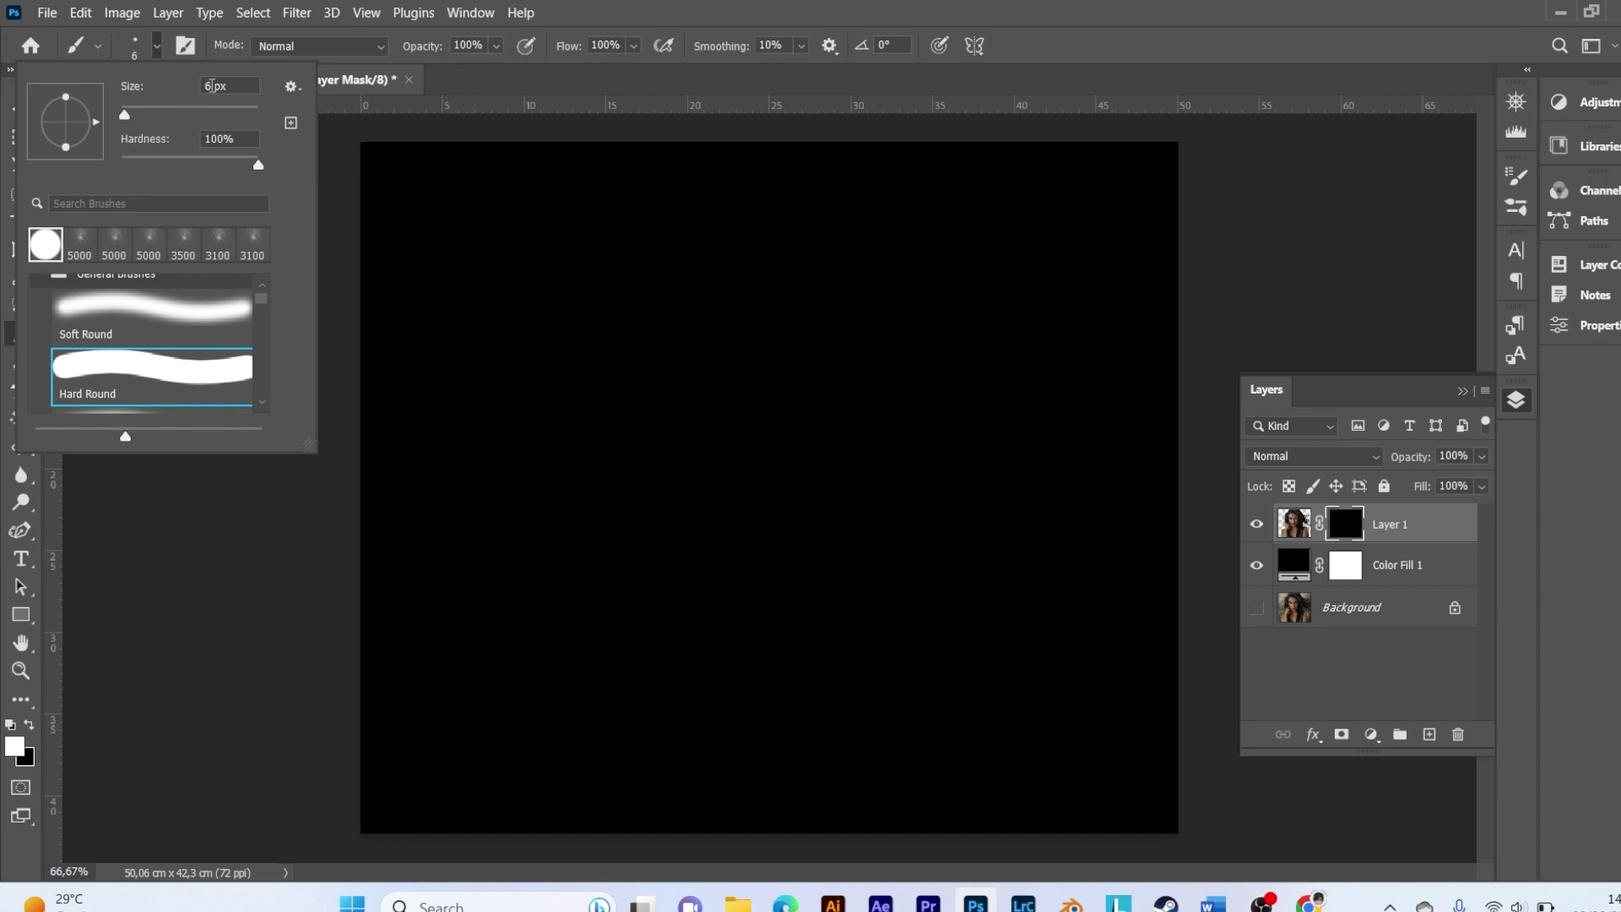
Set brush size to 3 px, opacity and flow to 100%, and foreground to white.
left_click(215, 85)
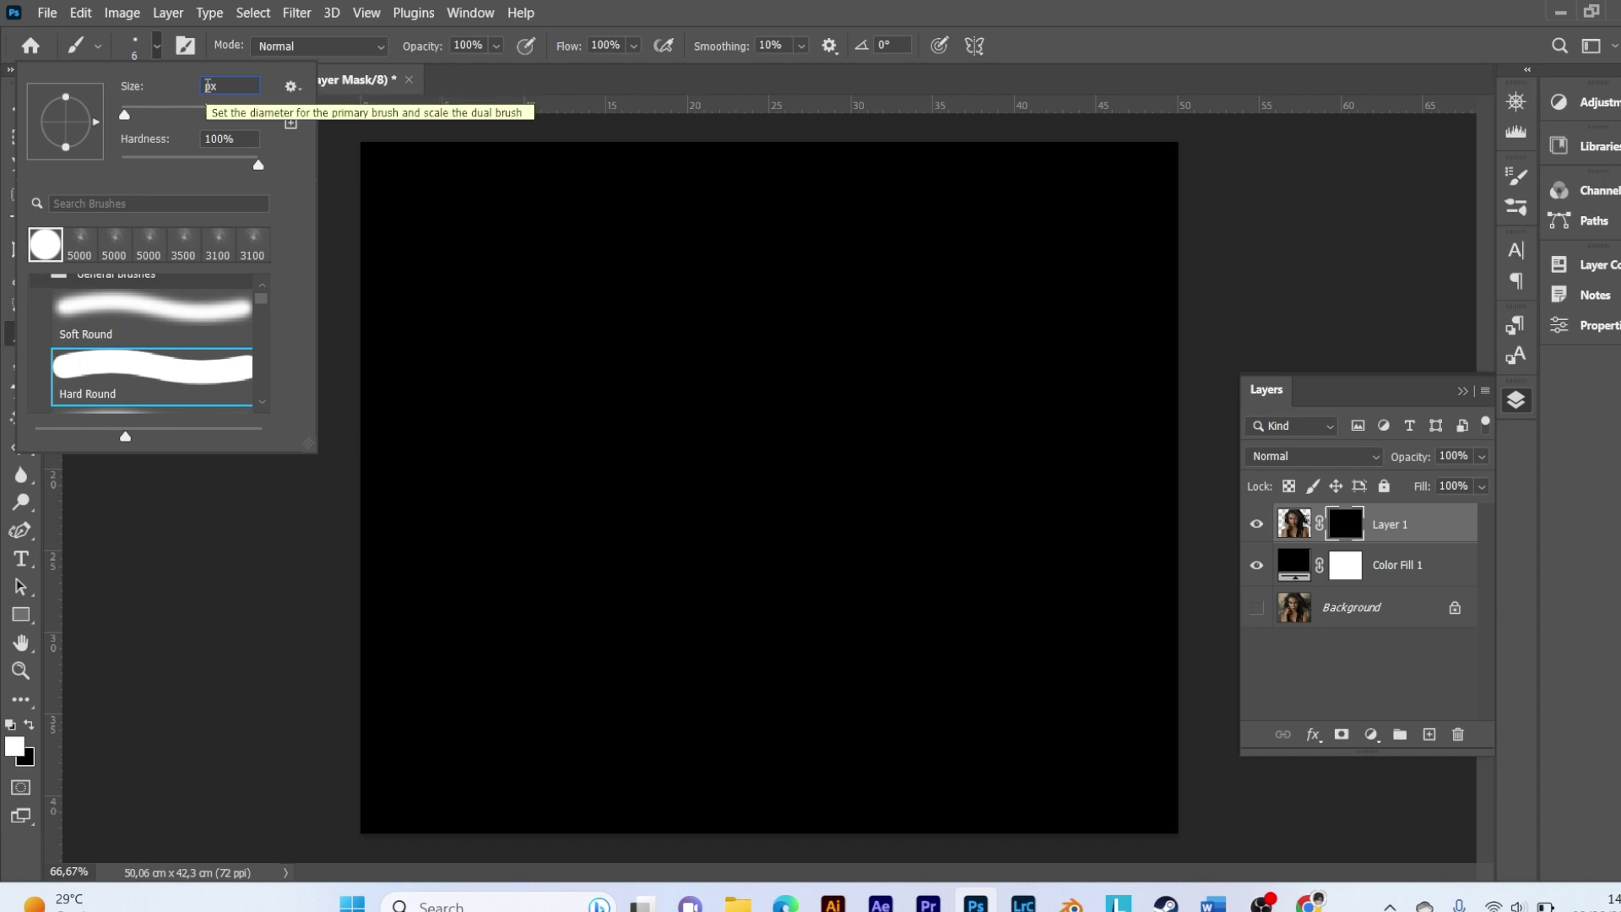
type("3")
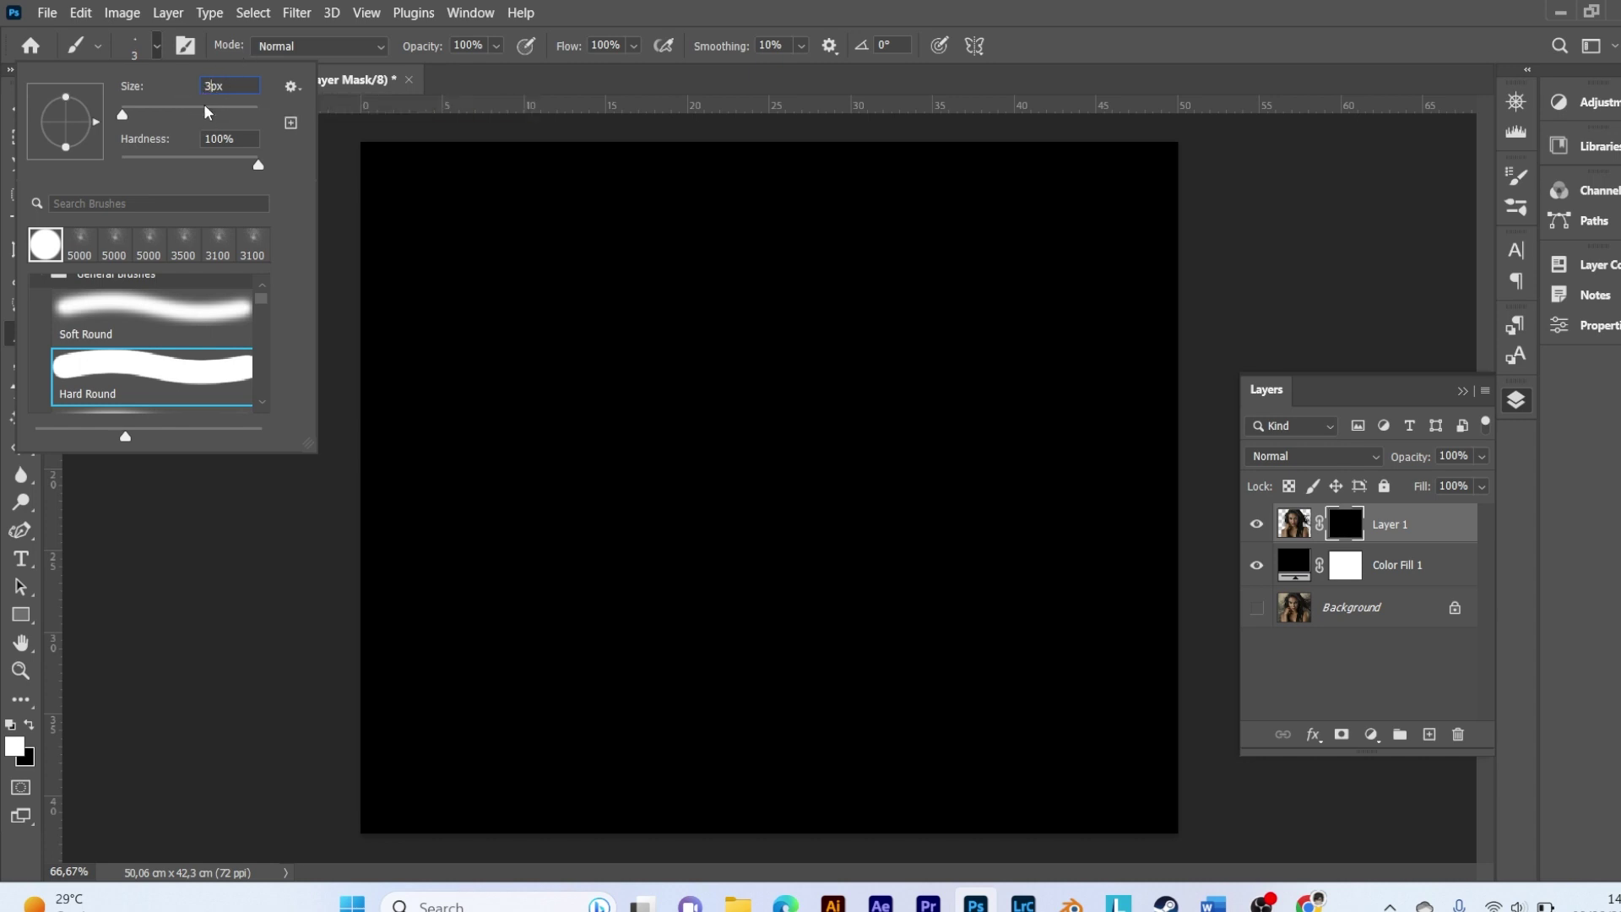
left_click(497, 49)
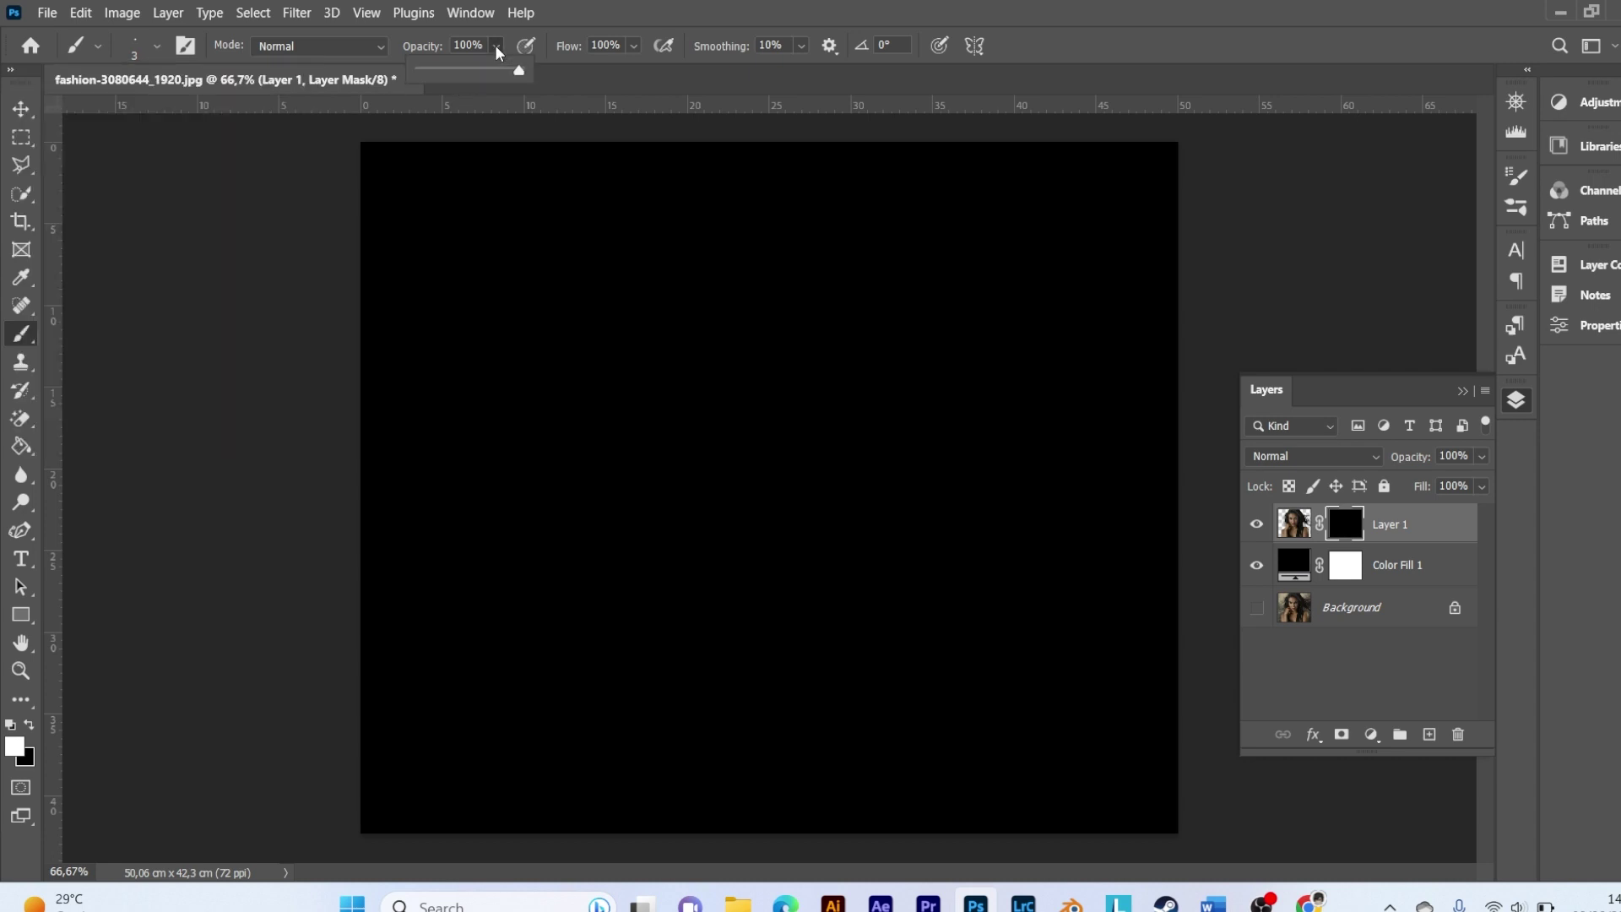
mouse_move(519, 71)
left_mouse_down()
mouse_move(485, 73)
mouse_move(543, 87)
left_mouse_up()
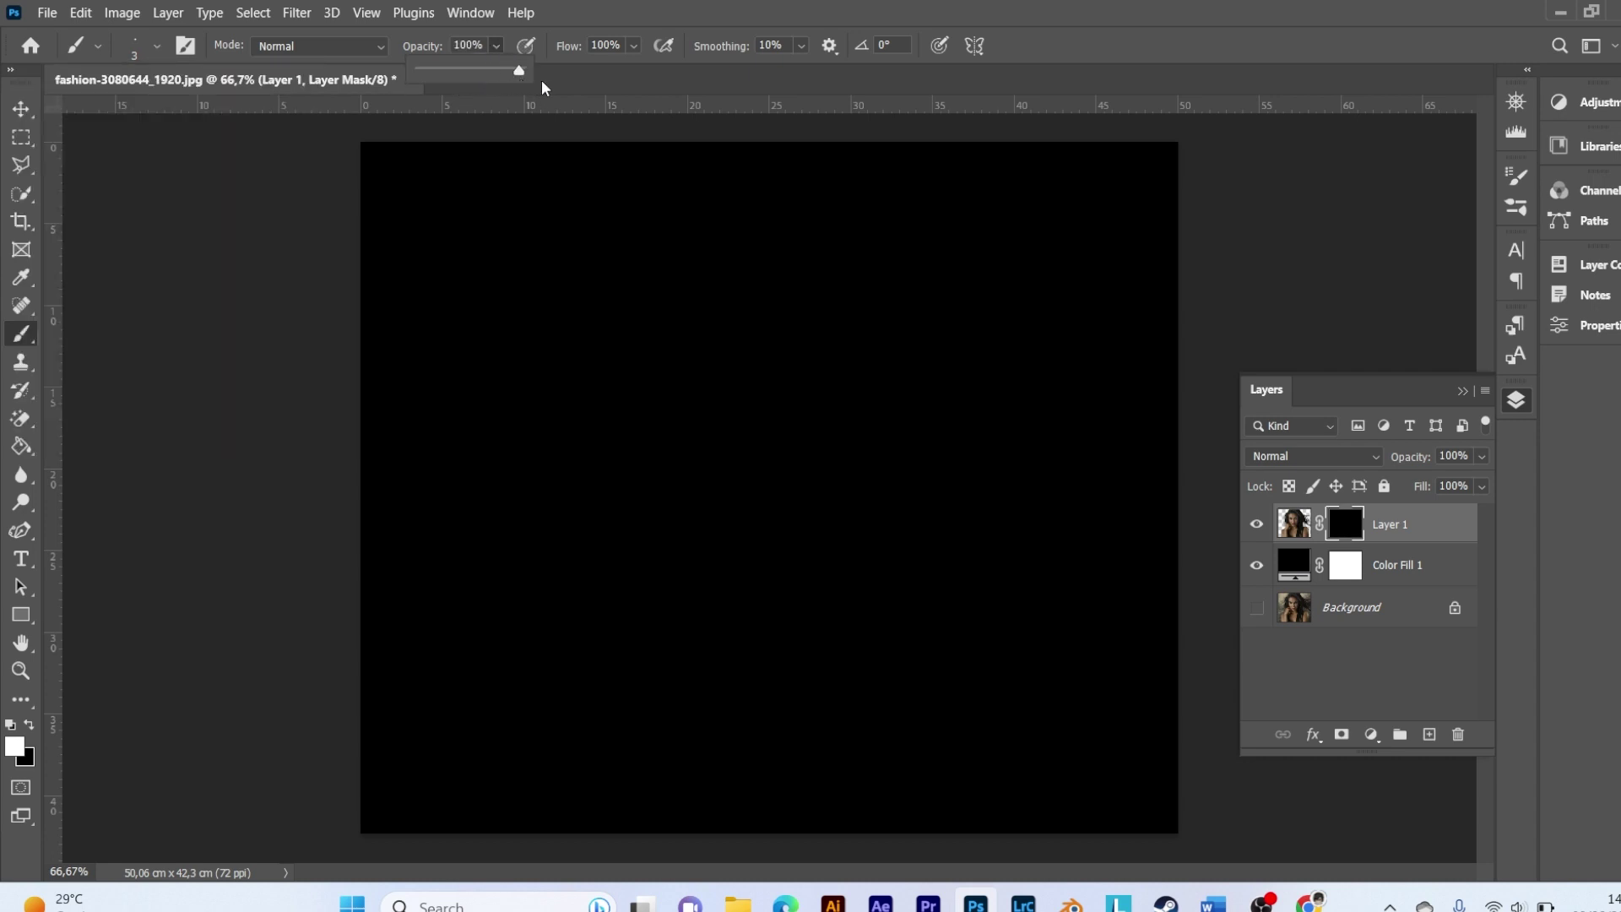
left_click(635, 51)
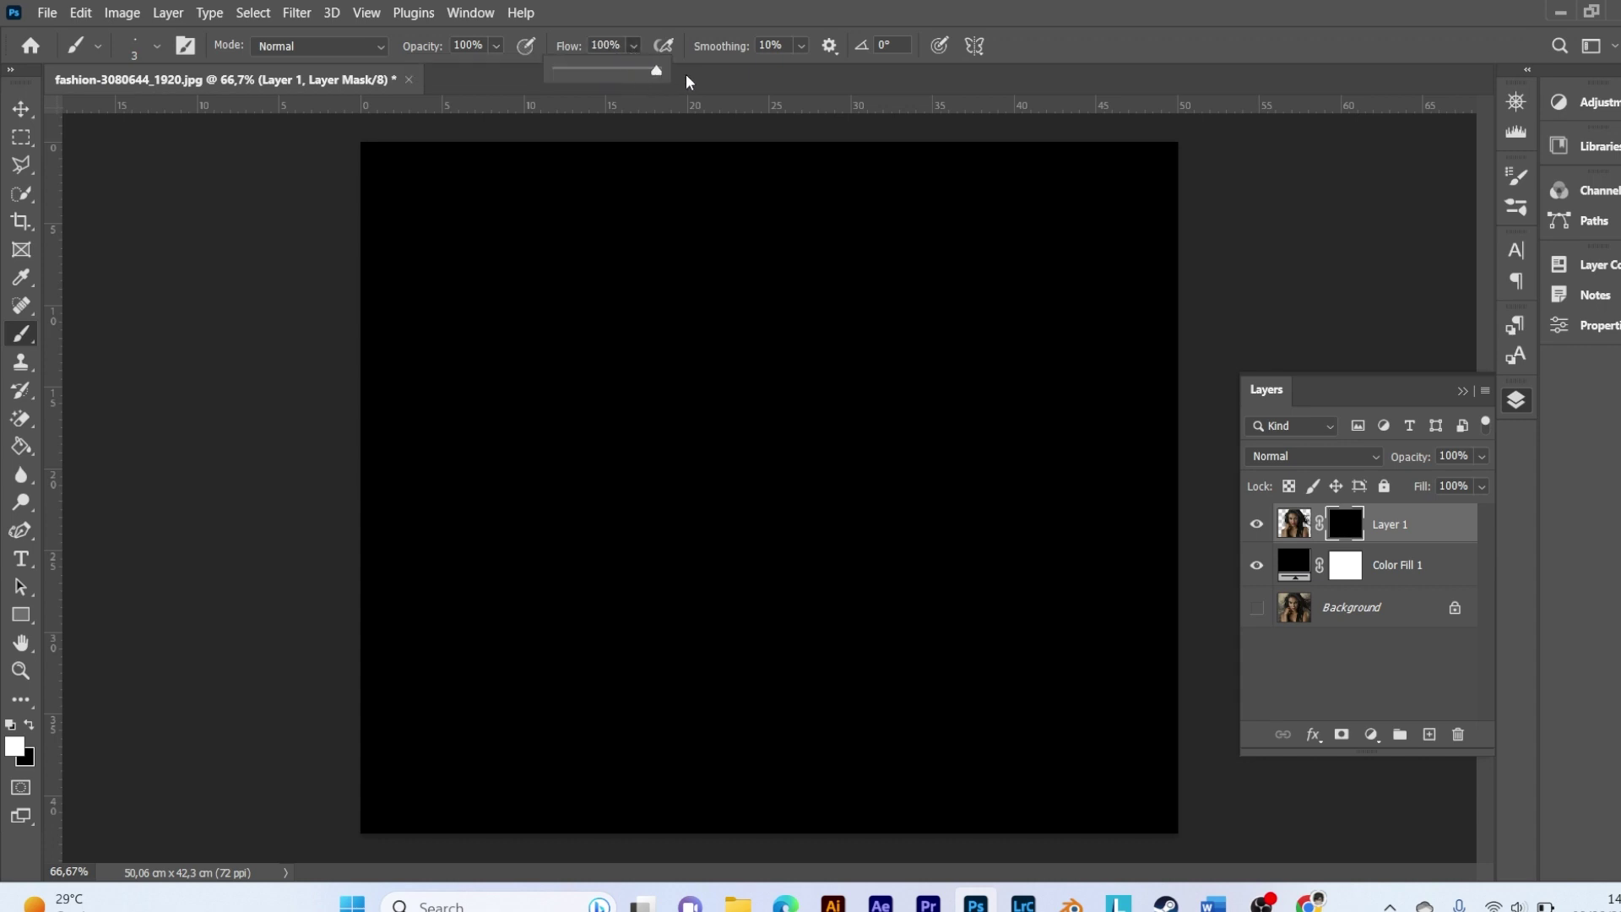
left_click(634, 48)
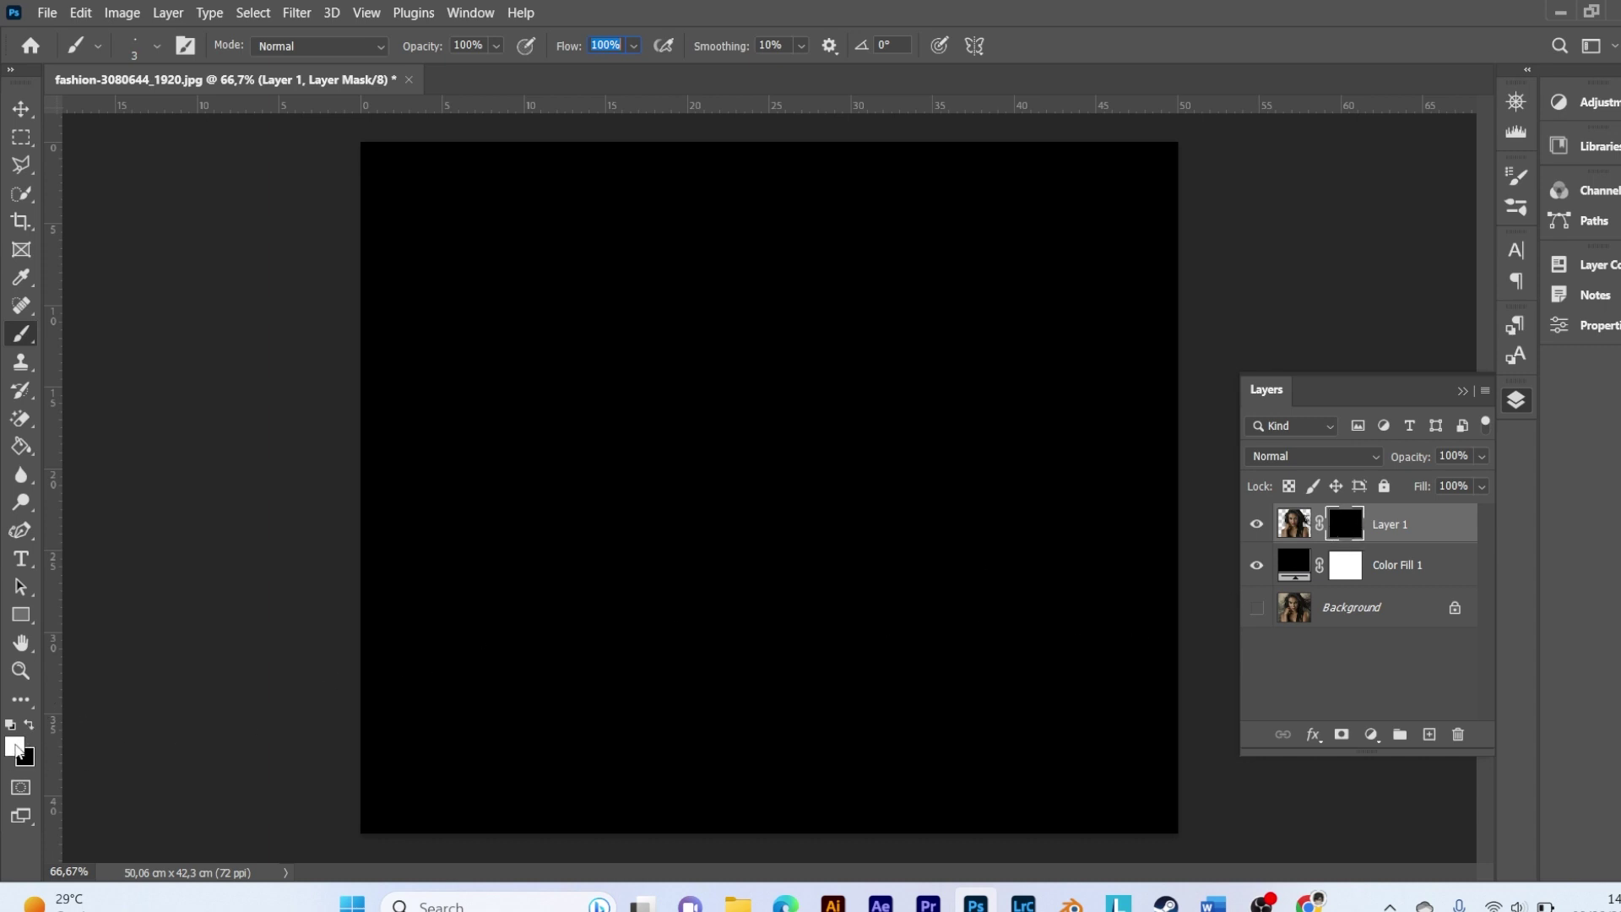
left_click(28, 728)
left_click(29, 728)
left_click(29, 728)
Scribble white strokes on the mask over the face, forehead, brow and eyes.
mouse_move(608, 325)
left_mouse_down()
mouse_move(825, 299)
mouse_move(625, 246)
mouse_move(724, 253)
mouse_move(711, 277)
mouse_move(622, 264)
mouse_move(768, 174)
mouse_move(709, 152)
mouse_move(733, 243)
mouse_move(891, 231)
mouse_move(598, 423)
mouse_move(591, 304)
mouse_move(937, 432)
mouse_move(645, 597)
mouse_move(547, 571)
mouse_move(684, 524)
mouse_move(614, 681)
mouse_move(441, 800)
mouse_move(645, 644)
mouse_move(876, 591)
mouse_move(718, 820)
mouse_move(663, 670)
mouse_move(997, 724)
mouse_move(736, 449)
mouse_move(934, 333)
mouse_move(713, 351)
mouse_move(839, 572)
mouse_move(675, 261)
mouse_move(775, 373)
mouse_move(1061, 453)
mouse_move(531, 316)
mouse_move(642, 523)
mouse_move(966, 667)
mouse_move(839, 397)
mouse_move(1198, 830)
mouse_move(535, 500)
mouse_move(557, 608)
mouse_move(428, 706)
mouse_move(615, 713)
mouse_move(572, 337)
mouse_move(581, 414)
mouse_move(641, 568)
mouse_move(825, 387)
mouse_move(591, 549)
mouse_move(841, 386)
mouse_move(775, 271)
mouse_move(608, 189)
mouse_move(434, 155)
mouse_move(836, 347)
mouse_move(561, 137)
mouse_move(879, 372)
mouse_move(591, 330)
mouse_move(676, 191)
mouse_move(484, 366)
mouse_move(845, 321)
mouse_move(811, 423)
mouse_move(566, 235)
mouse_move(912, 561)
mouse_move(535, 423)
mouse_move(789, 369)
mouse_move(978, 626)
mouse_move(829, 648)
mouse_move(641, 720)
mouse_move(902, 532)
mouse_move(560, 851)
mouse_move(760, 701)
mouse_move(377, 833)
mouse_move(496, 580)
mouse_move(455, 623)
mouse_move(739, 397)
mouse_move(448, 735)
mouse_move(693, 671)
mouse_move(810, 550)
mouse_move(938, 659)
mouse_move(1111, 591)
mouse_move(1030, 828)
mouse_move(1102, 853)
mouse_move(899, 749)
mouse_move(540, 634)
mouse_move(566, 549)
mouse_move(649, 518)
mouse_move(591, 574)
mouse_move(851, 601)
mouse_move(581, 378)
mouse_move(714, 668)
mouse_move(739, 372)
mouse_move(756, 603)
mouse_move(818, 384)
mouse_move(836, 422)
mouse_move(802, 507)
mouse_move(825, 441)
mouse_move(700, 439)
mouse_move(659, 389)
mouse_move(802, 296)
mouse_move(788, 358)
mouse_move(635, 280)
left_mouse_up()
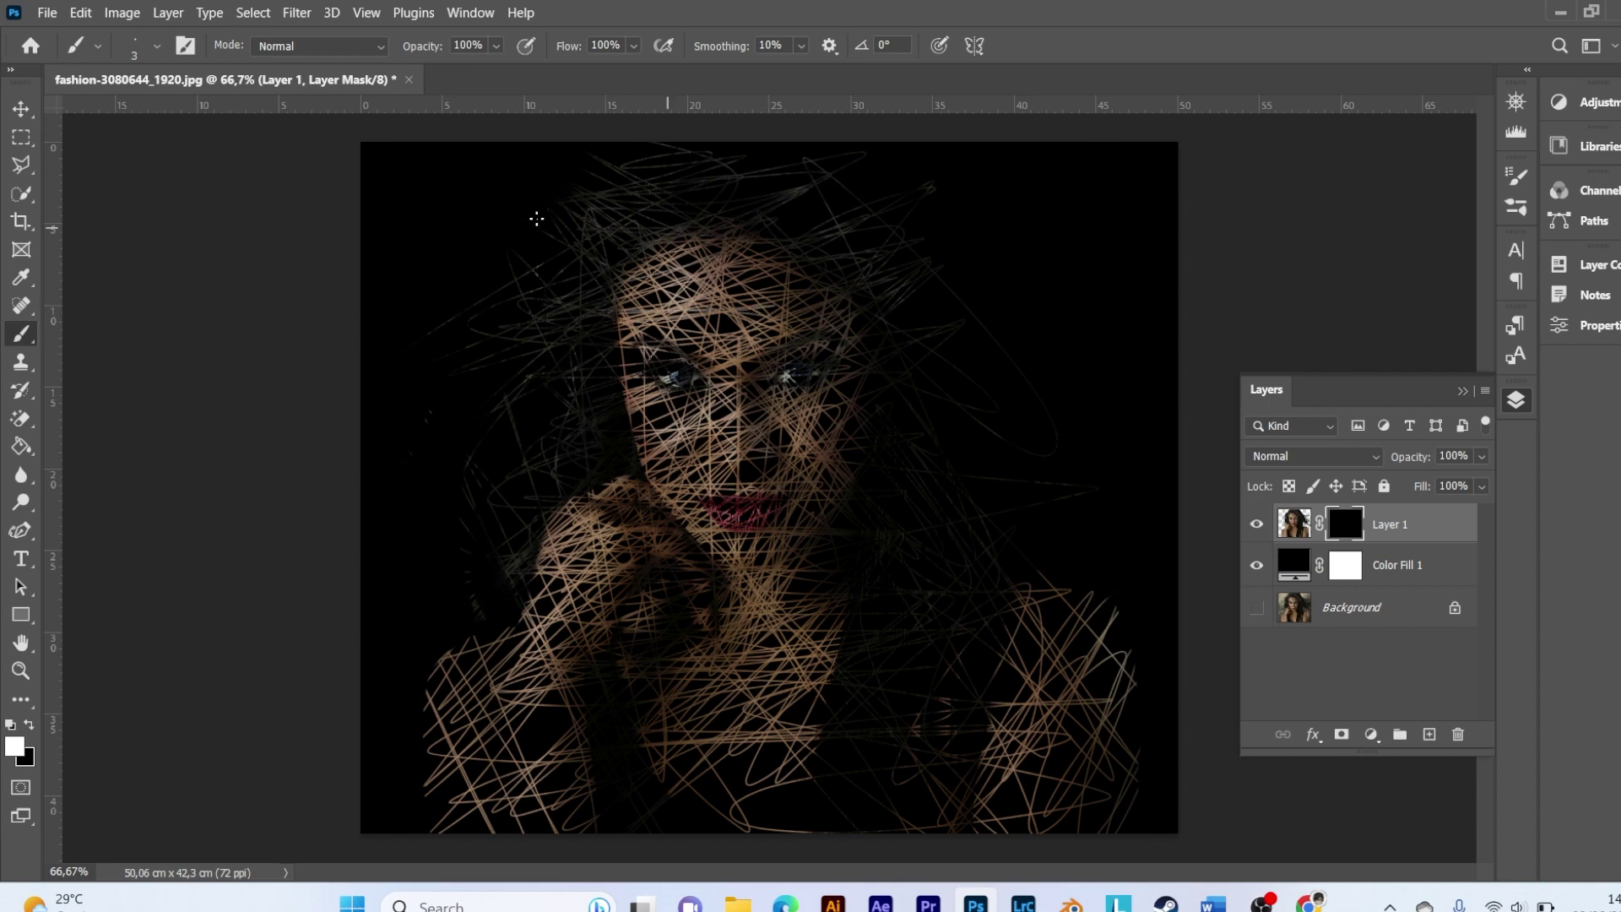
mouse_move(484, 261)
left_mouse_down()
mouse_move(735, 321)
mouse_move(743, 300)
mouse_move(632, 178)
mouse_move(842, 302)
mouse_move(735, 269)
left_mouse_up()
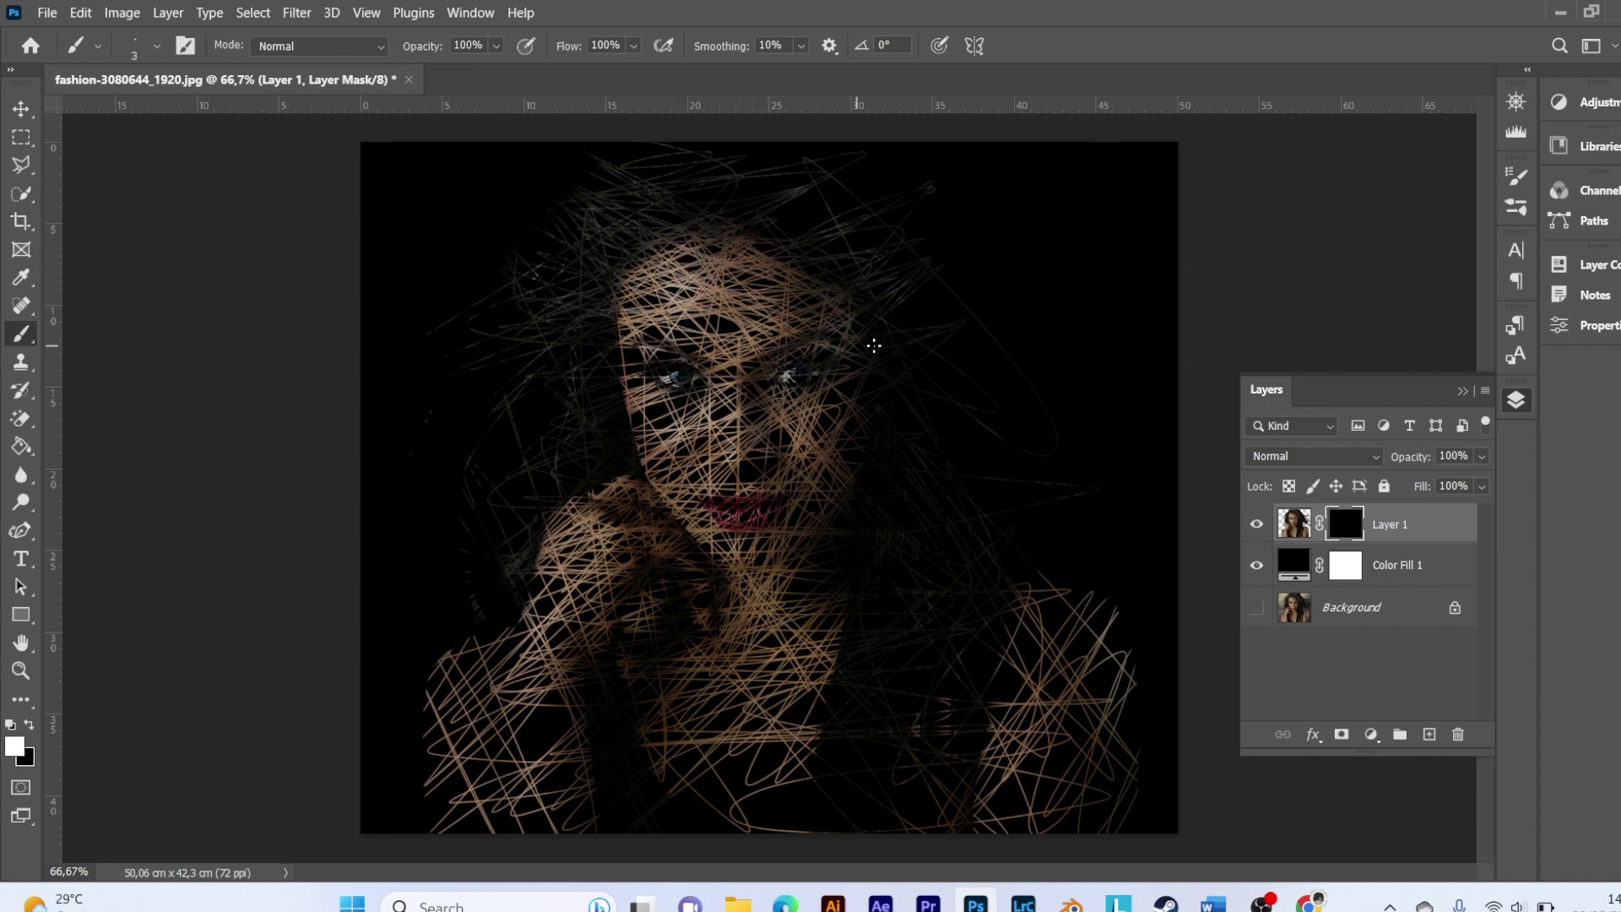
mouse_move(656, 309)
left_mouse_down()
mouse_move(775, 371)
mouse_move(641, 433)
mouse_move(664, 456)
mouse_move(632, 363)
mouse_move(672, 452)
mouse_move(660, 355)
left_mouse_up()
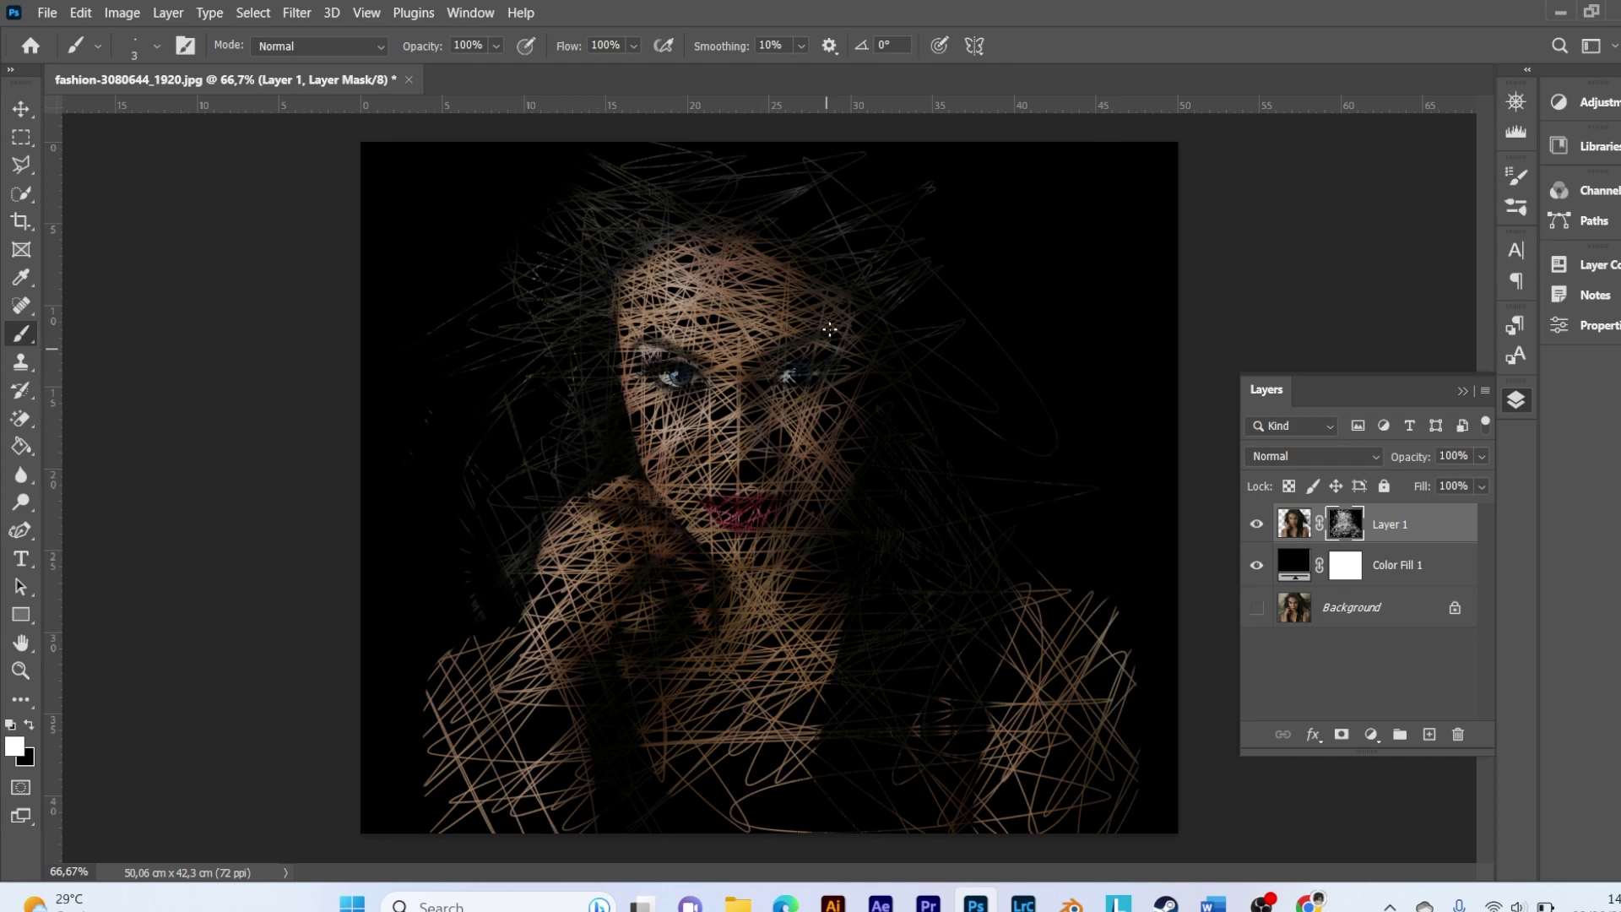
Scribble over the nose, lips, lower chest and right shoulder to reveal them as lines.
mouse_move(755, 443)
left_mouse_down()
mouse_move(688, 528)
mouse_move(676, 498)
mouse_move(798, 418)
mouse_move(709, 549)
mouse_move(747, 516)
mouse_move(755, 623)
left_mouse_up()
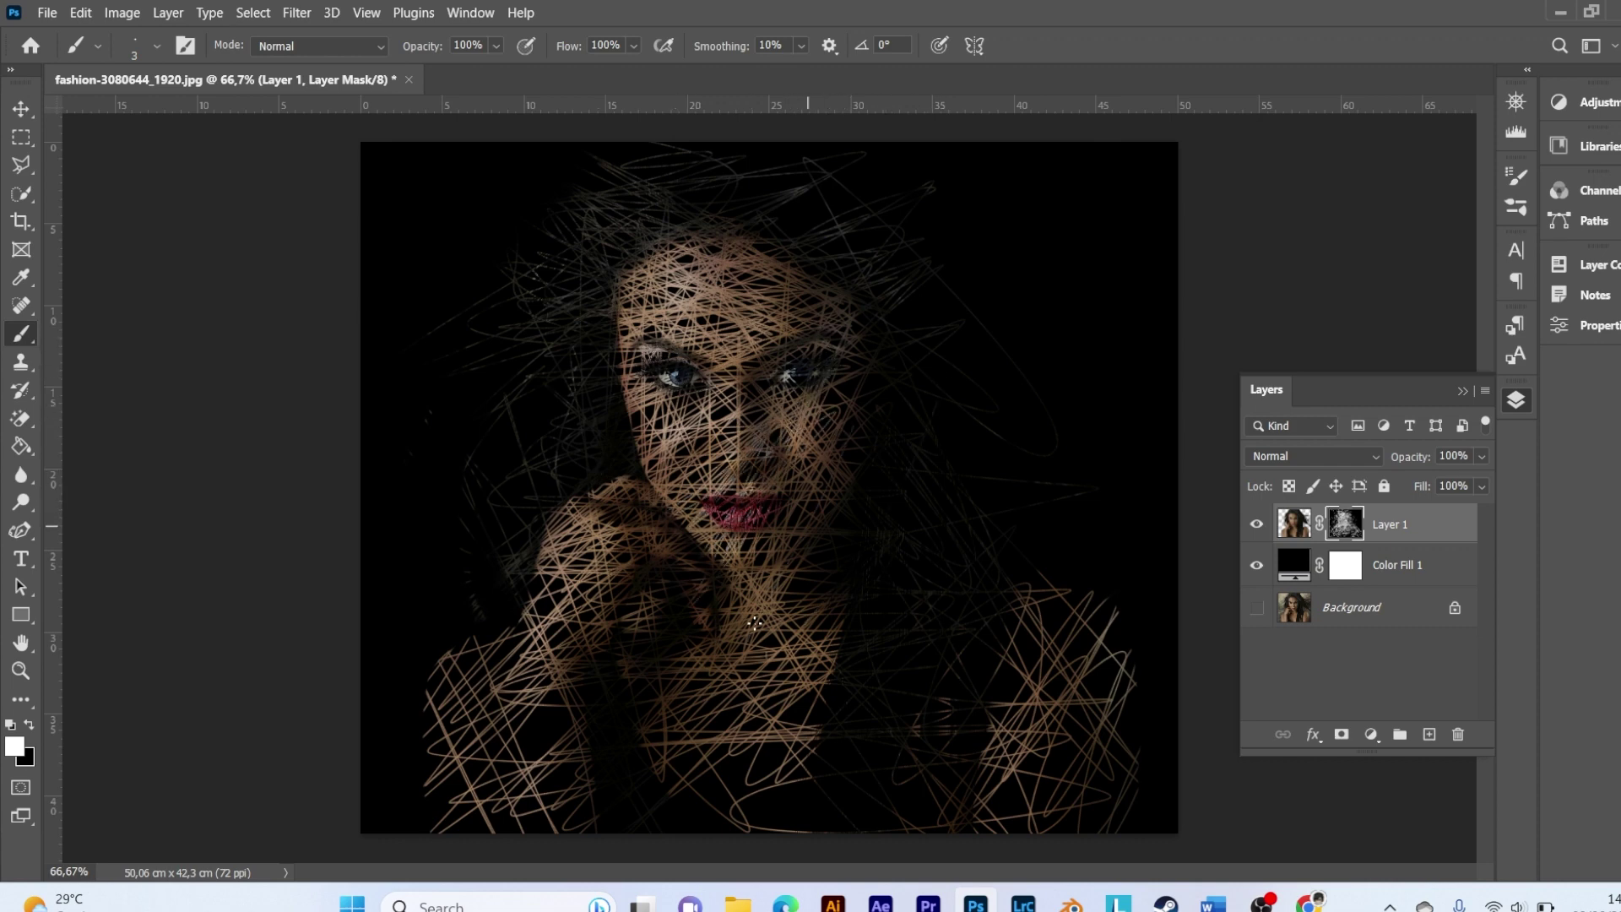
left_click_drag(788, 686, 773, 612)
left_click_drag(693, 701, 549, 798)
left_click_drag(667, 767, 815, 760)
mouse_move(533, 801)
left_mouse_down()
mouse_move(473, 717)
mouse_move(482, 823)
left_mouse_up()
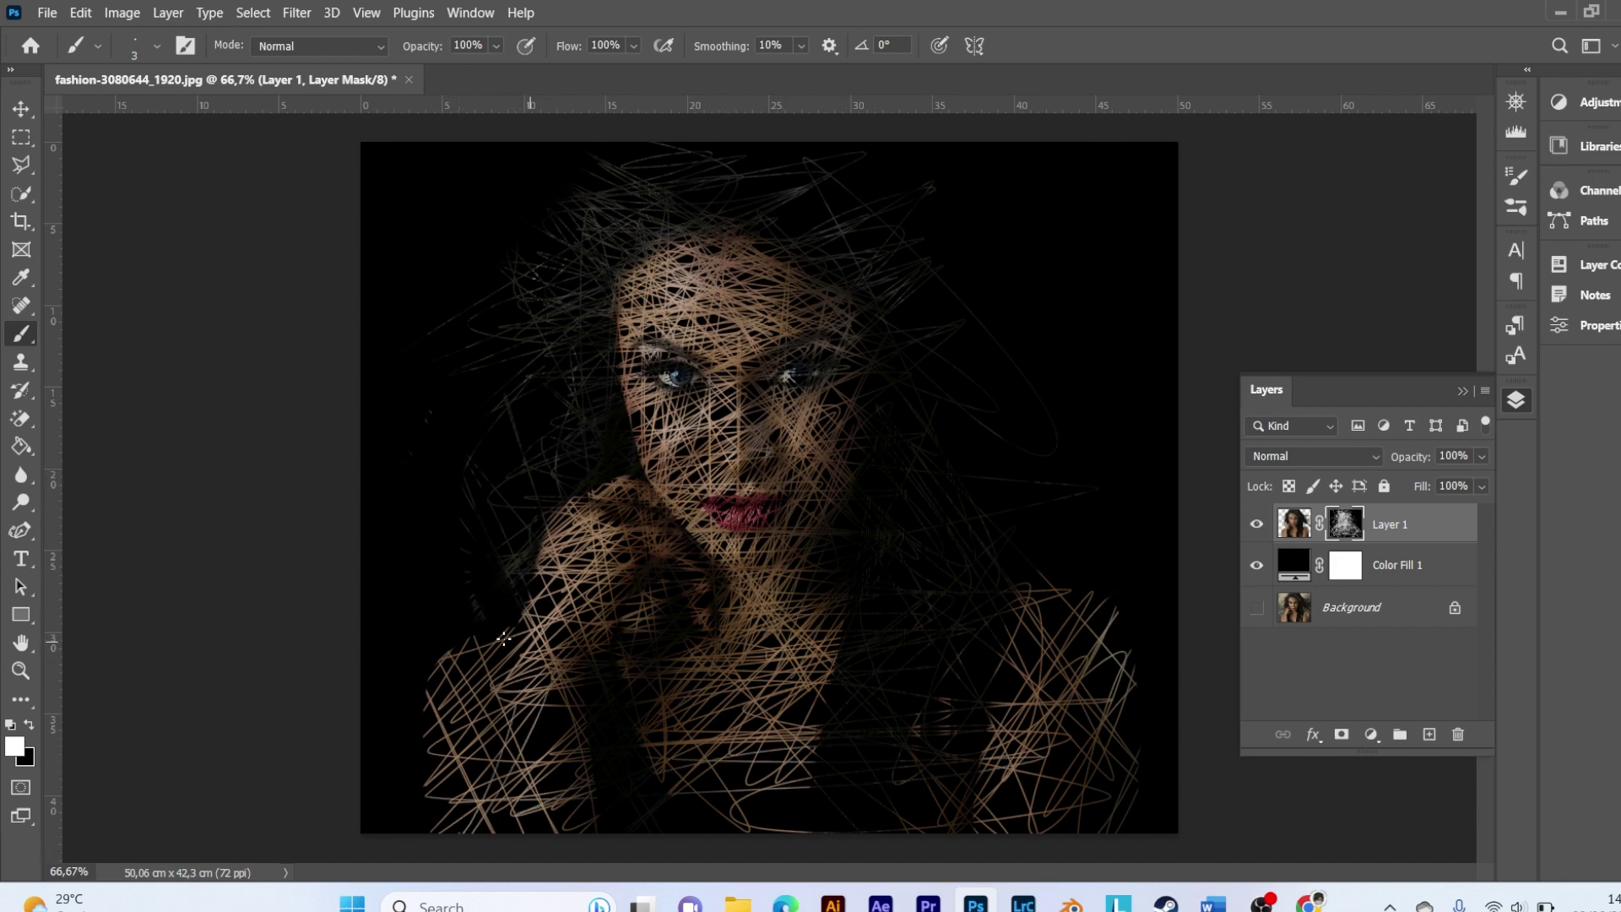
mouse_move(566, 667)
left_mouse_down()
mouse_move(494, 765)
mouse_move(574, 676)
left_mouse_up()
left_click_drag(719, 780, 810, 743)
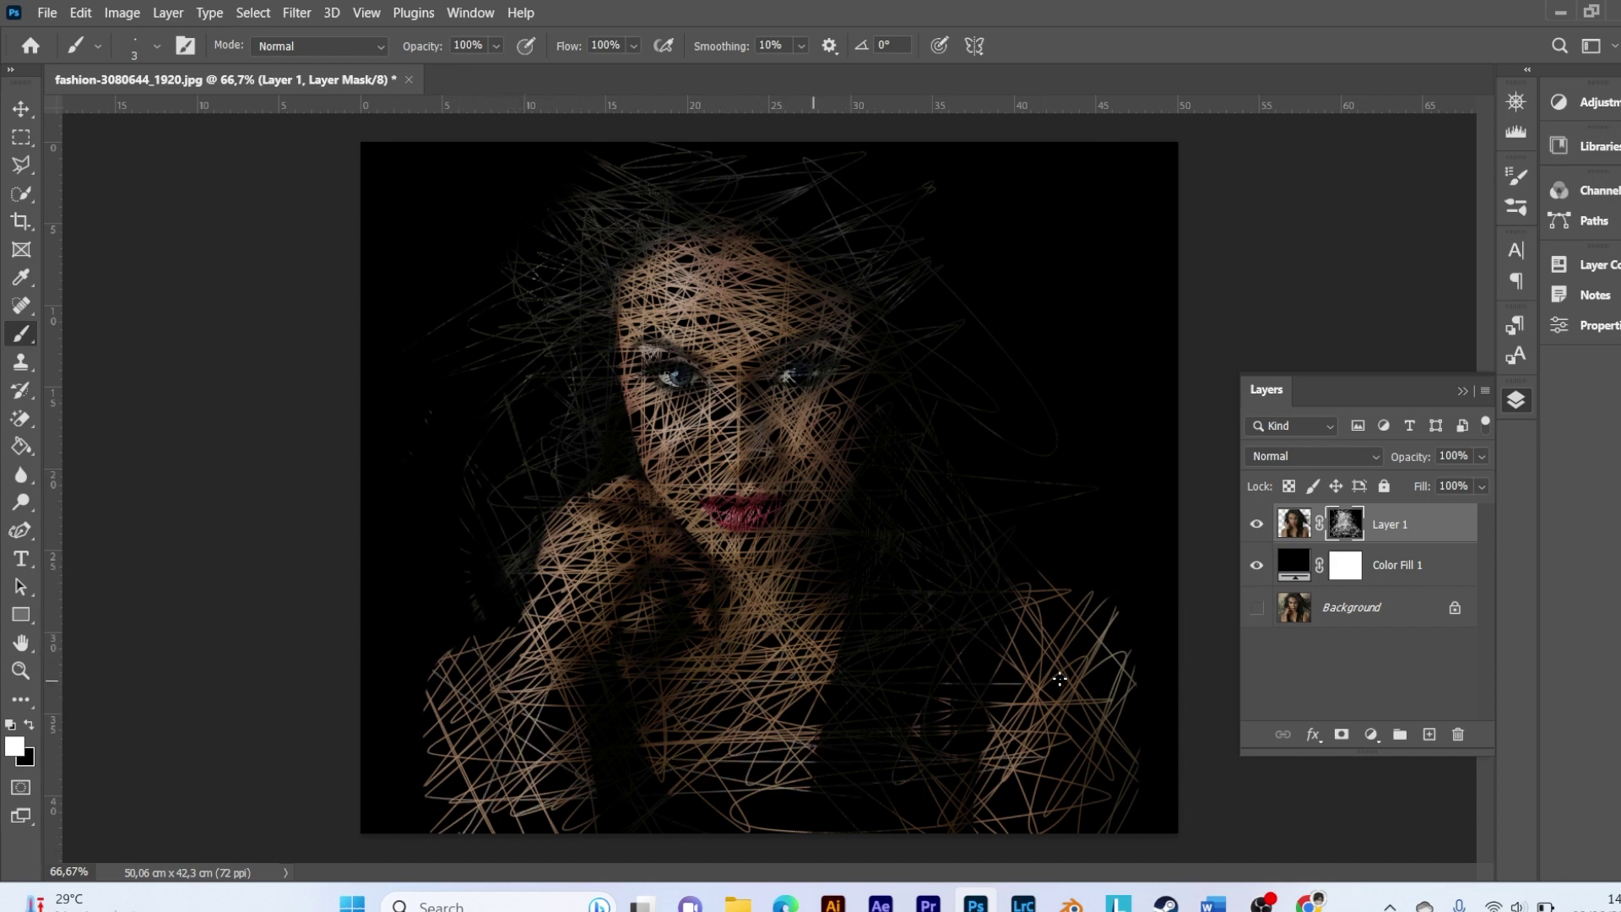
left_click_drag(1055, 642, 979, 794)
left_click_drag(1039, 744, 1069, 828)
left_click_drag(1035, 604, 1125, 661)
mouse_move(1026, 667)
left_mouse_down()
mouse_move(1119, 574)
mouse_move(1100, 632)
mouse_move(1115, 654)
left_mouse_up()
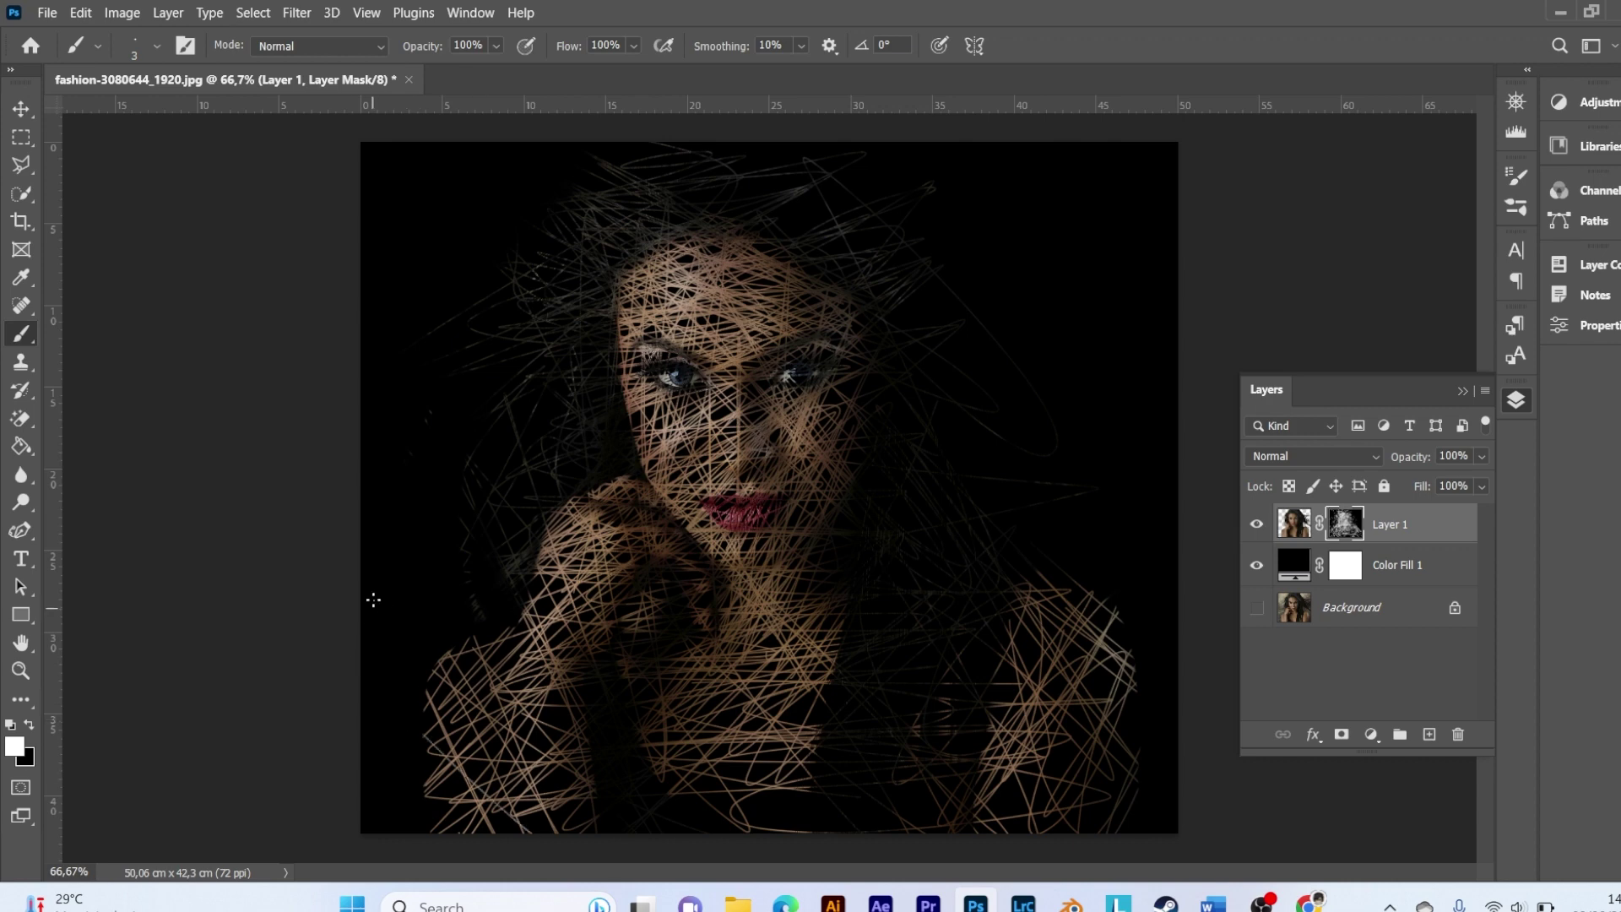
mouse_move(478, 667)
left_mouse_down()
mouse_move(587, 709)
mouse_move(473, 802)
mouse_move(459, 597)
mouse_move(471, 662)
mouse_move(546, 740)
mouse_move(726, 718)
mouse_move(1021, 807)
mouse_move(1089, 781)
mouse_move(1022, 676)
mouse_move(1098, 760)
mouse_move(1127, 607)
mouse_move(1114, 839)
mouse_move(952, 828)
left_mouse_up()
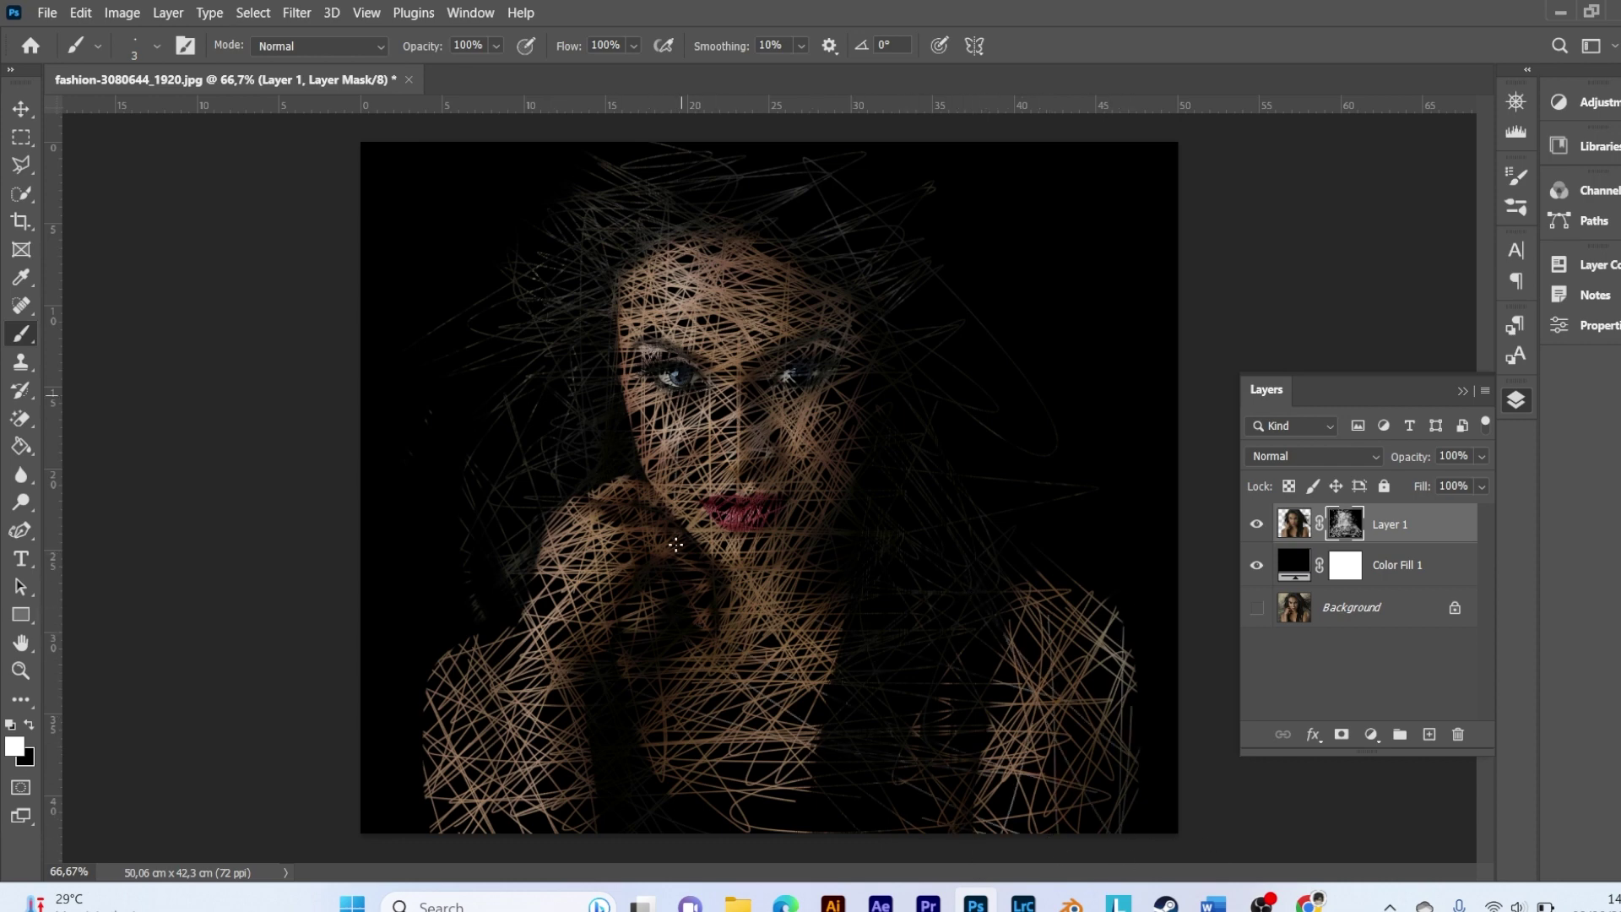
Strengthen the lines below the left eye, beside the nose and across the cheek.
left_click_drag(651, 414, 705, 410)
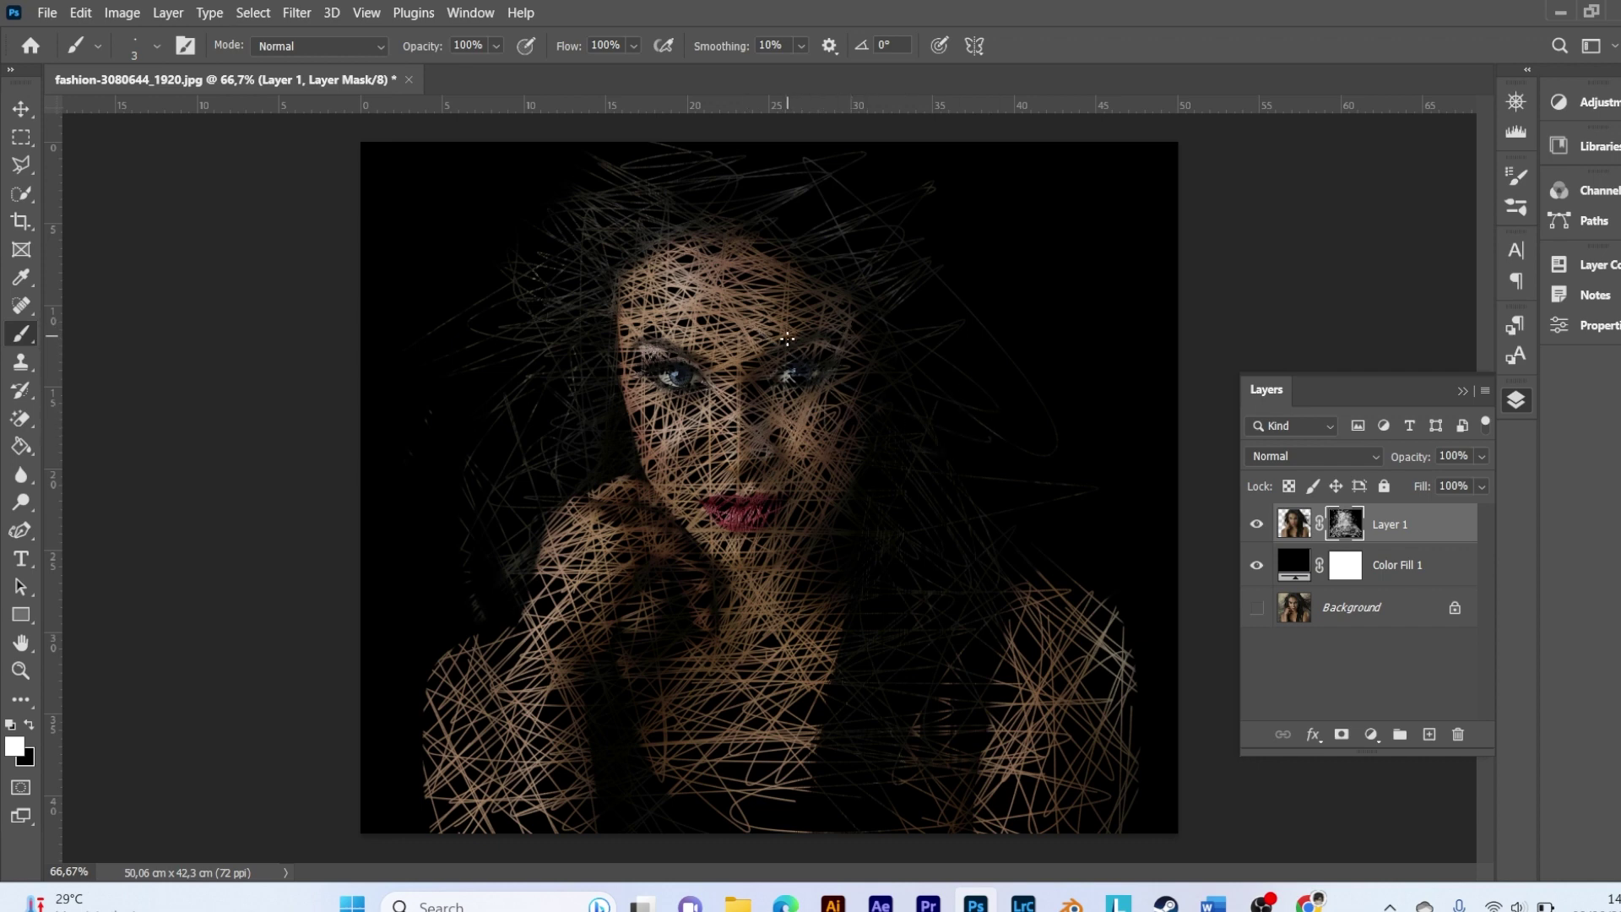
left_click_drag(633, 429, 732, 445)
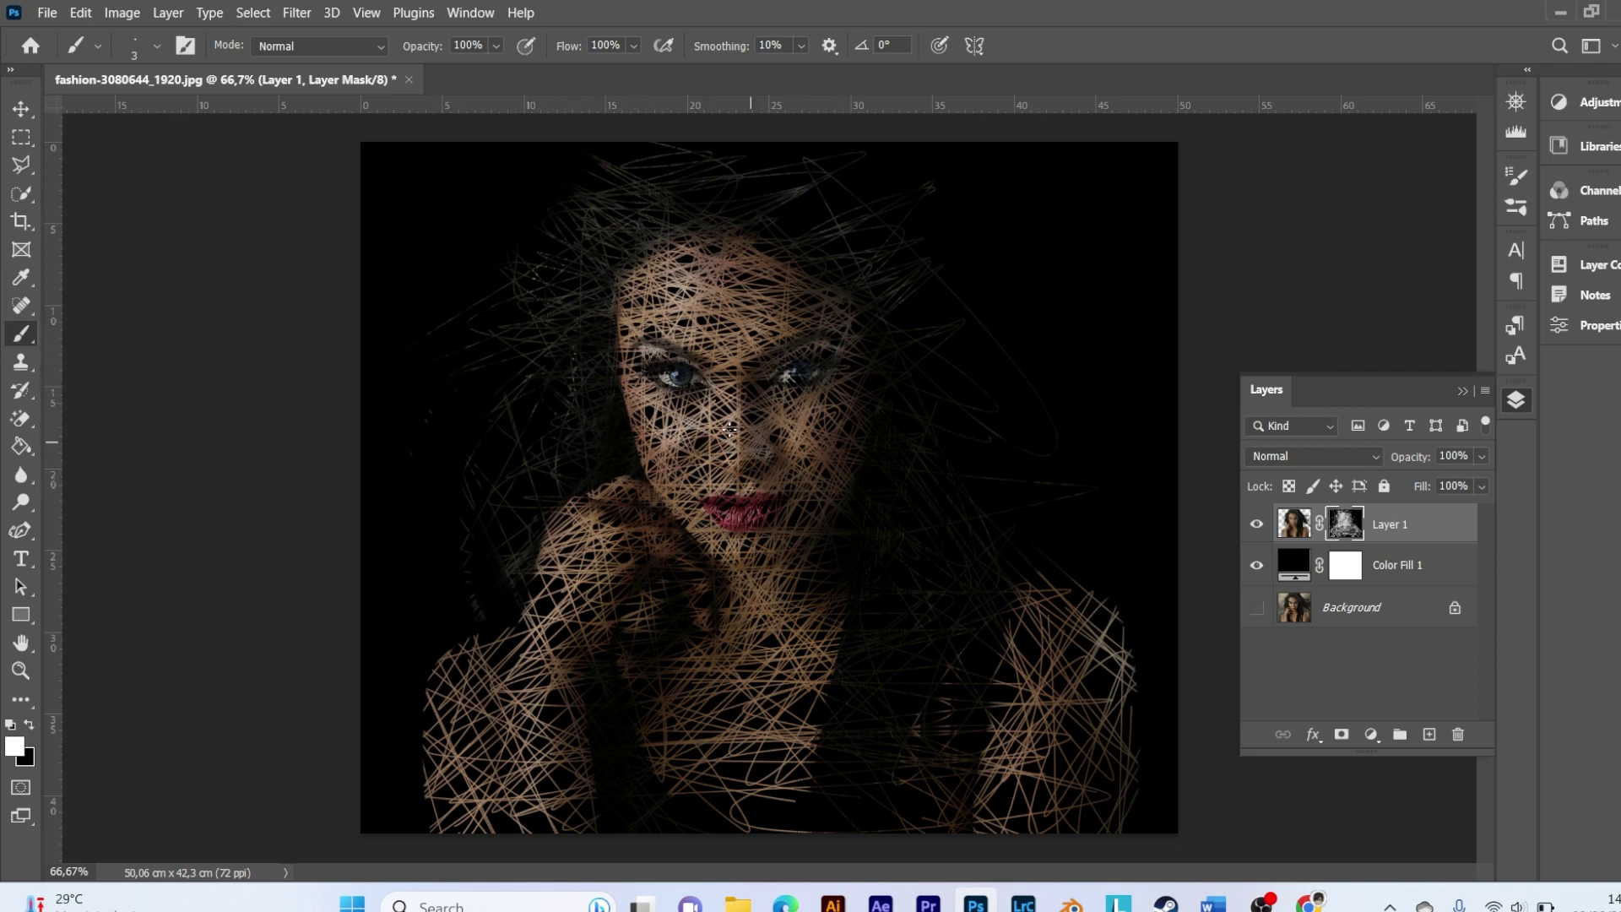
left_click_drag(731, 429, 600, 369)
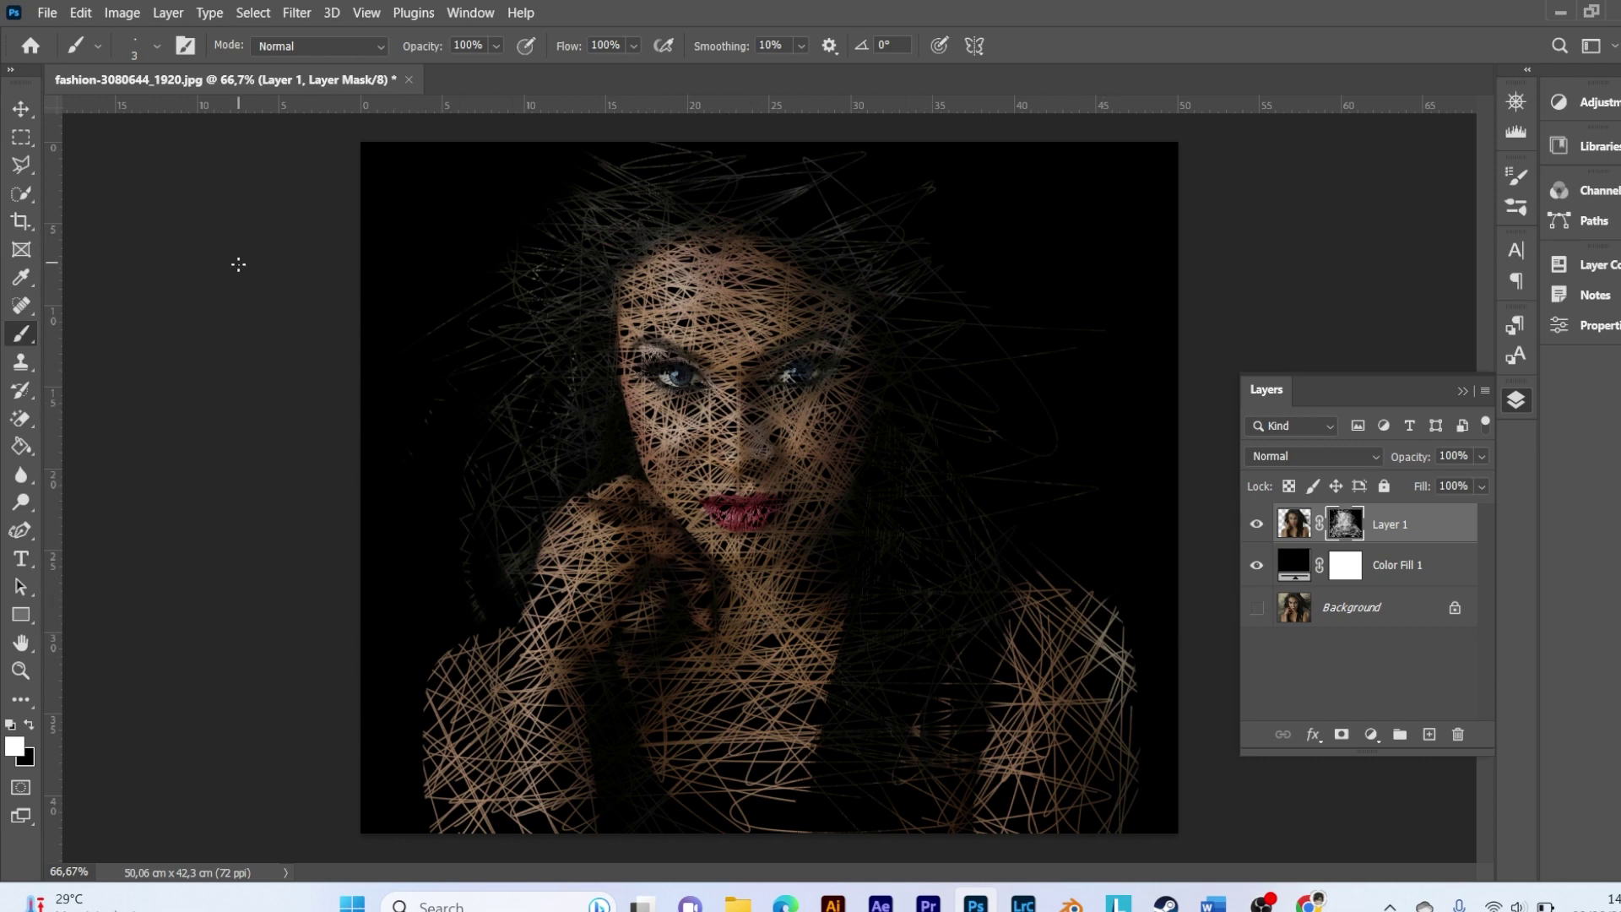
left_click(25, 117)
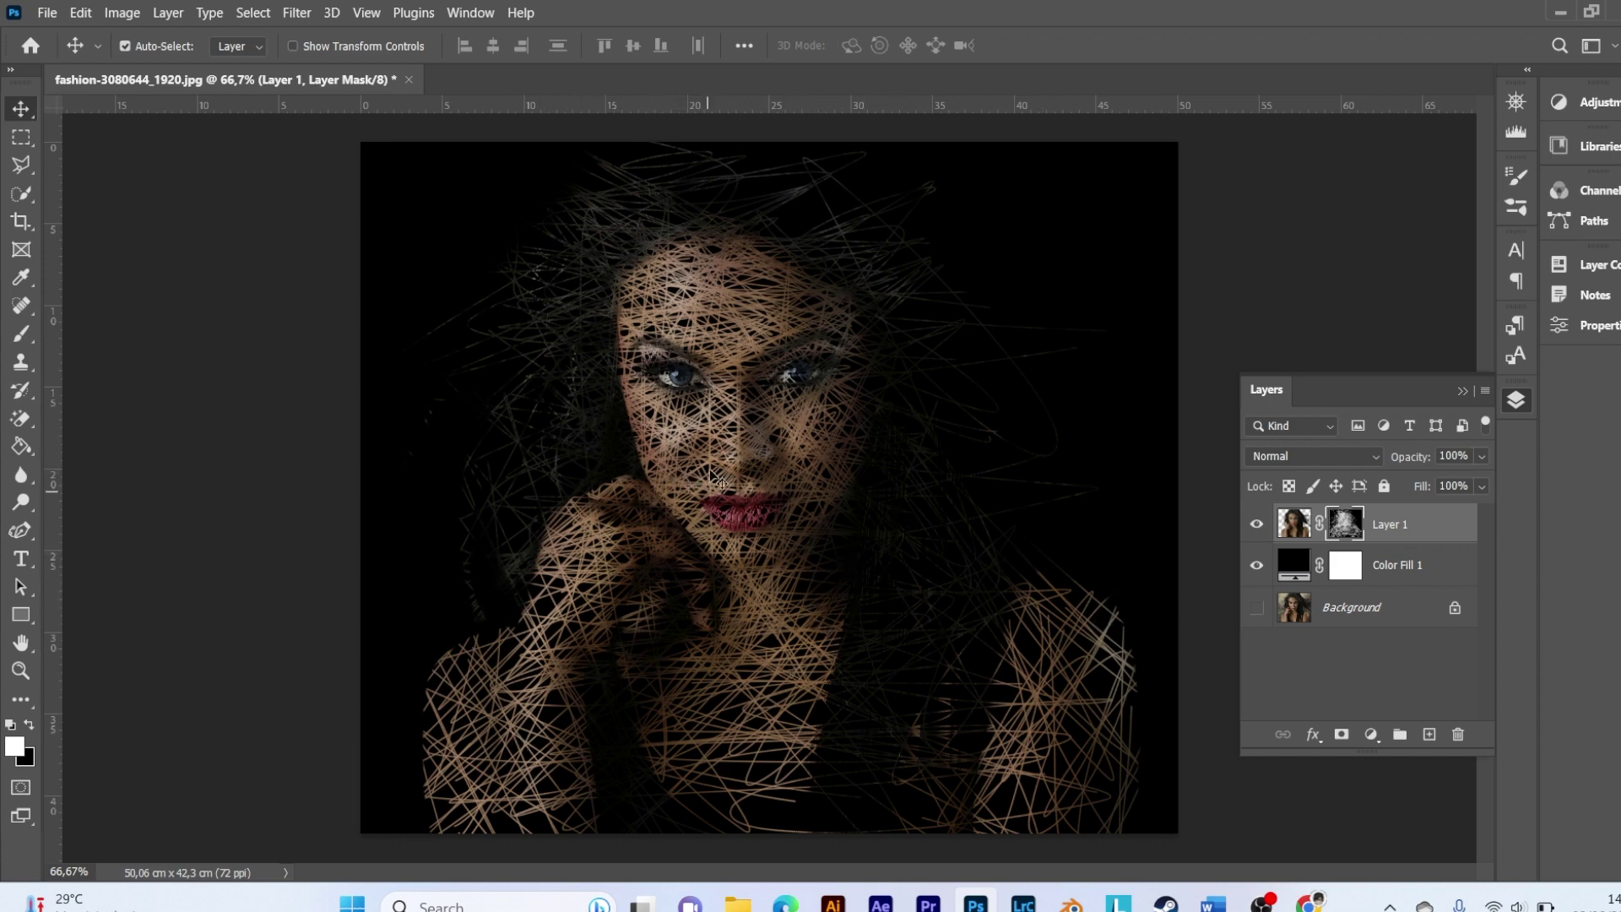
Compare with Layer 1 hidden, then add a Black & White adjustment with Reds -6 and Yellows 41.
left_click(1257, 526)
left_click(1257, 525)
left_click(1371, 736)
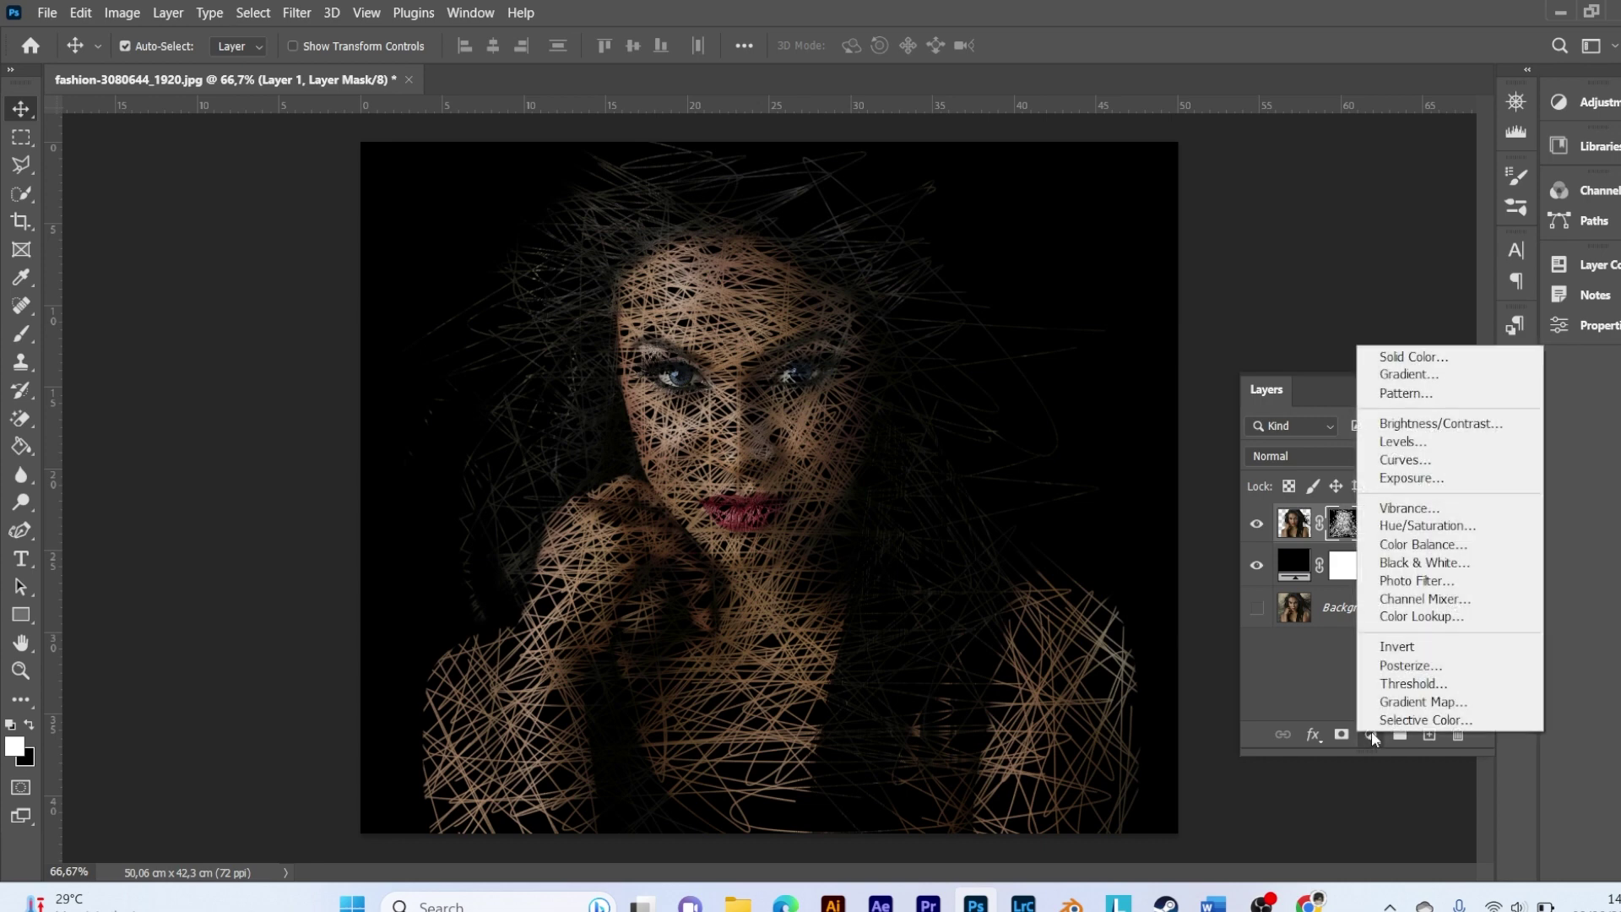
left_click(1395, 565)
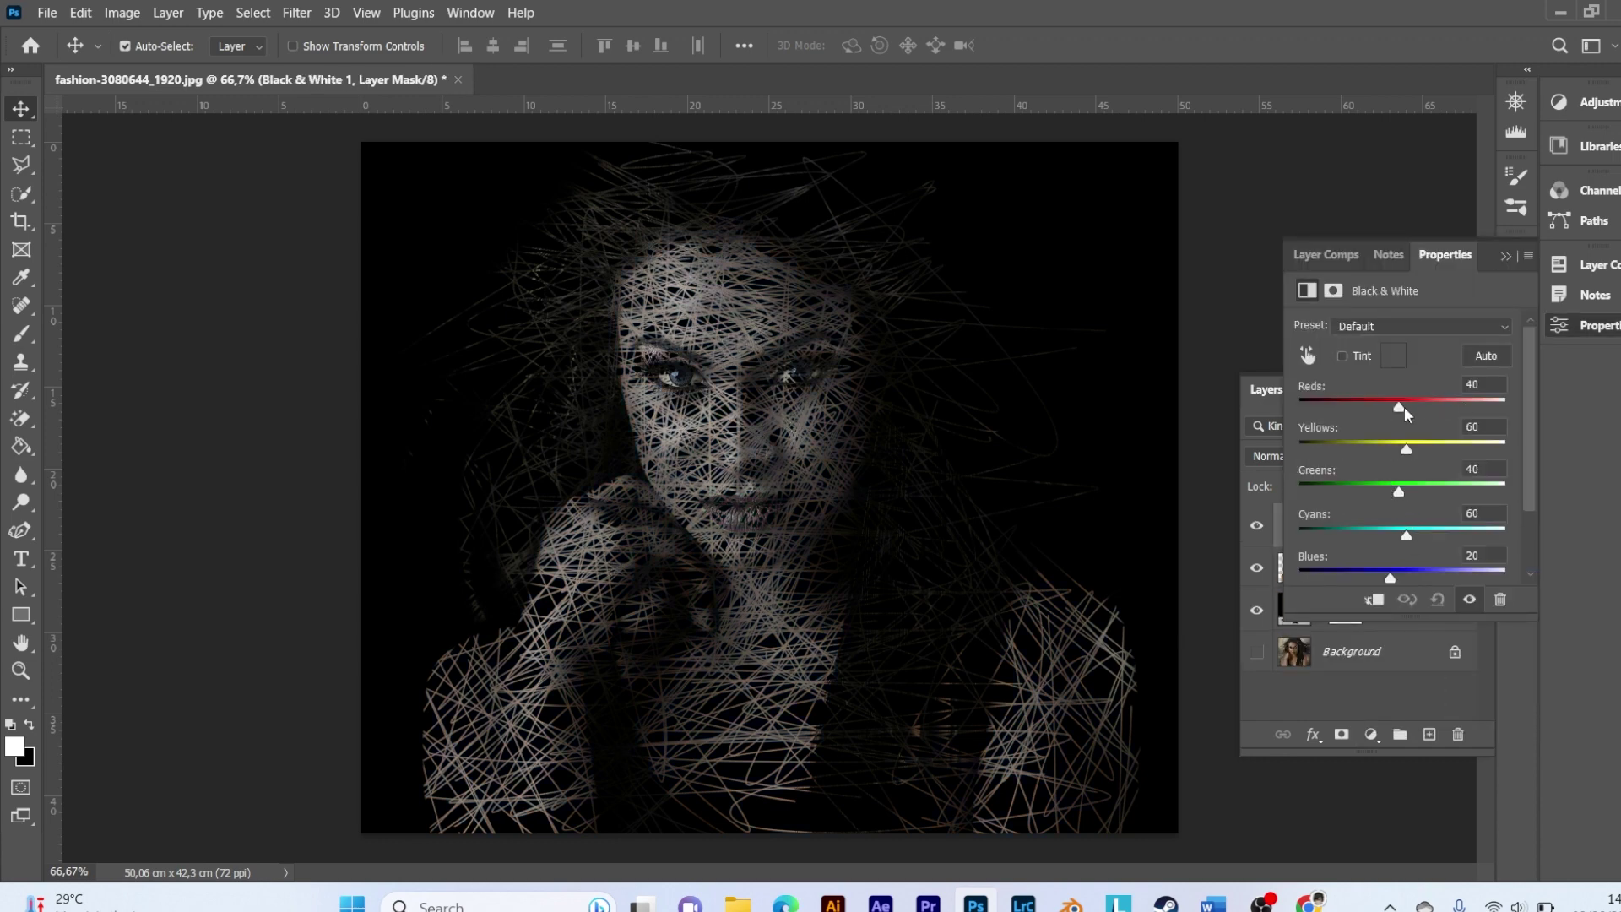
left_click_drag(1406, 407, 1380, 413)
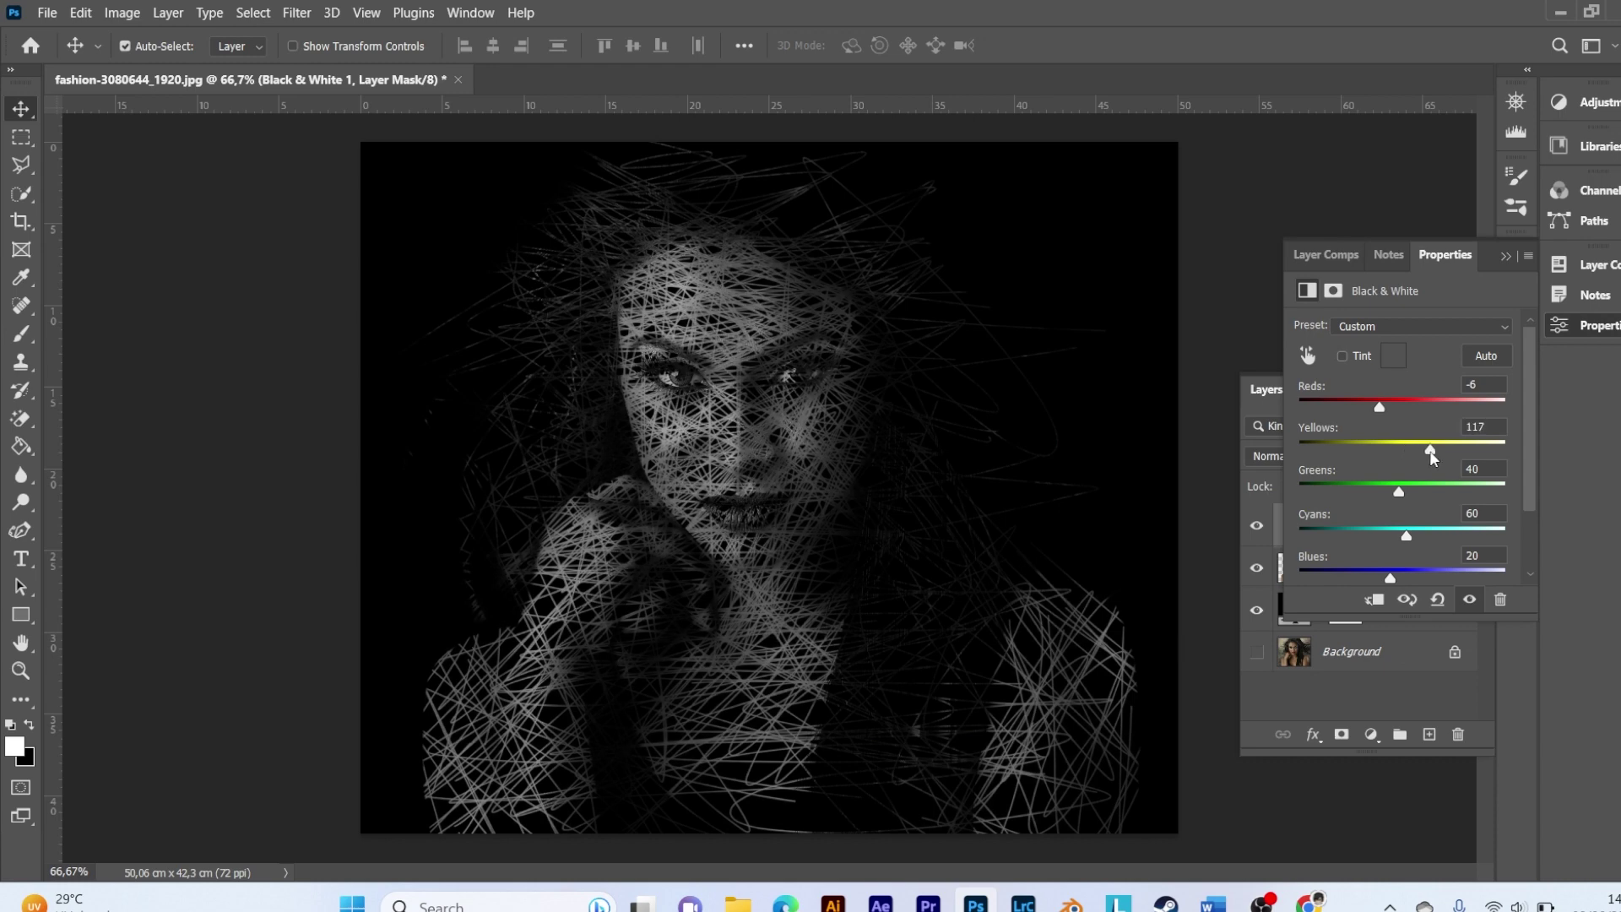
mouse_move(1405, 450)
left_mouse_down()
mouse_move(1376, 499)
mouse_move(1412, 503)
mouse_move(1405, 550)
left_mouse_up()
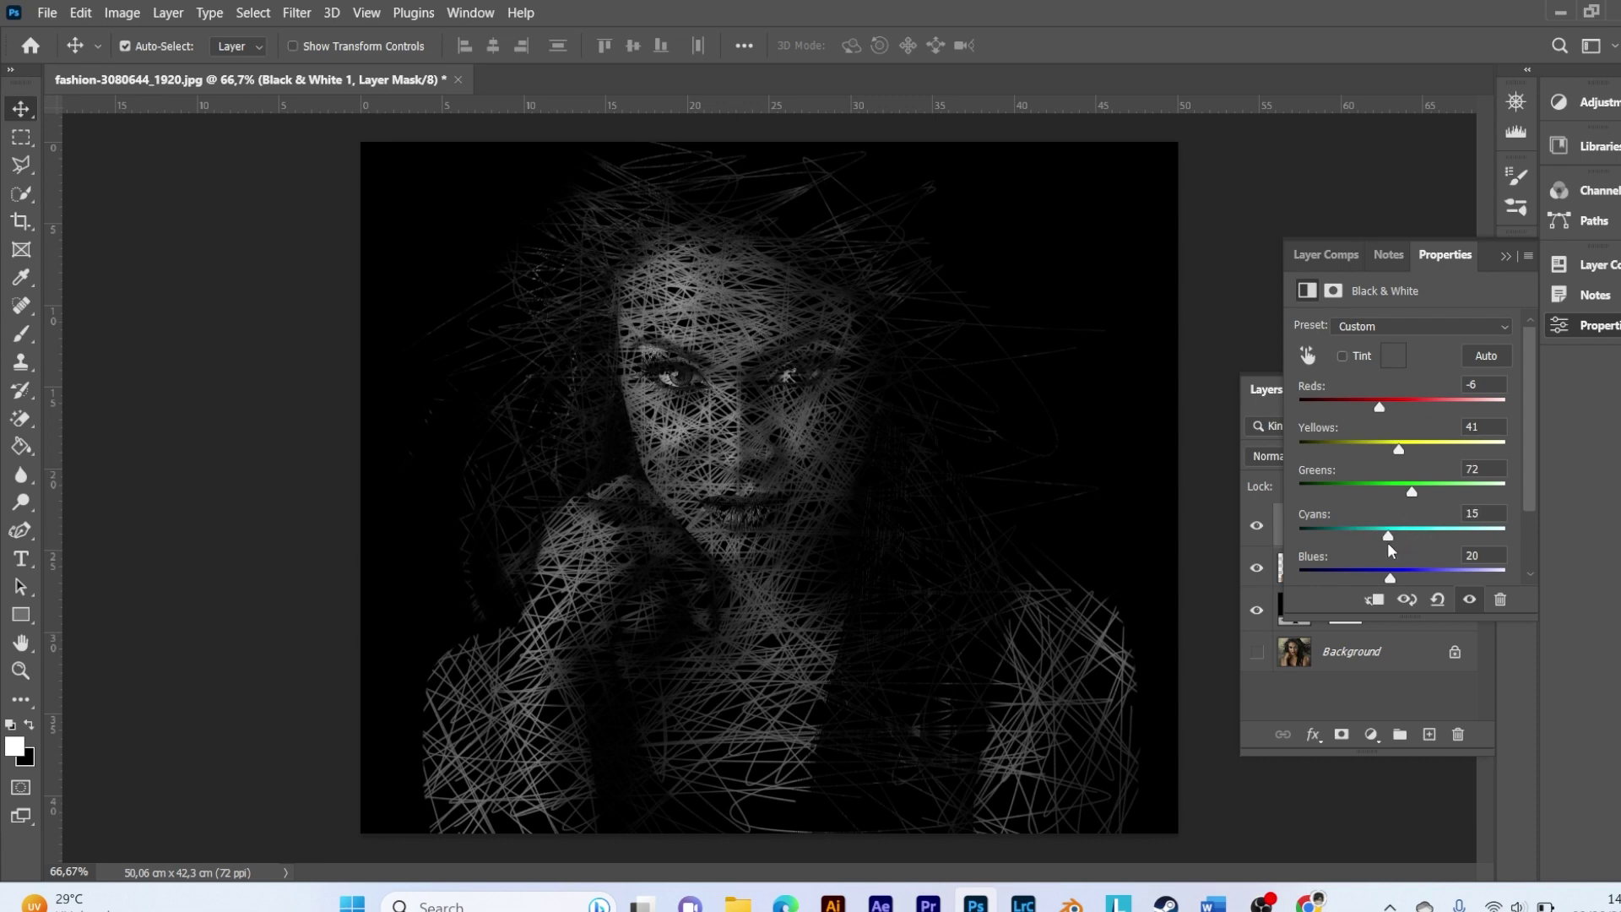